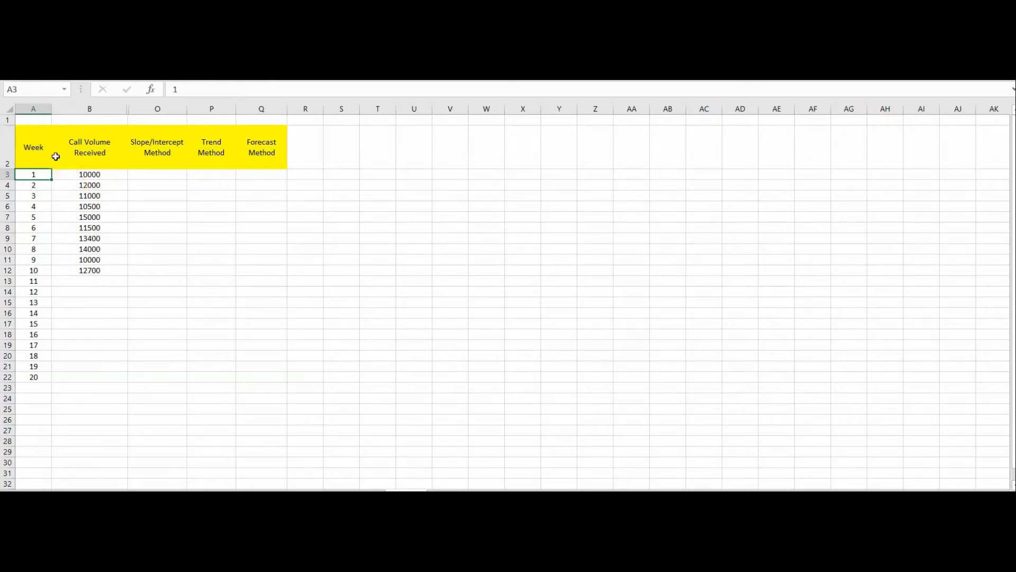
{"action": "left_click_drag", "start_coordinate": [37, 152], "coordinate": [94, 271]}
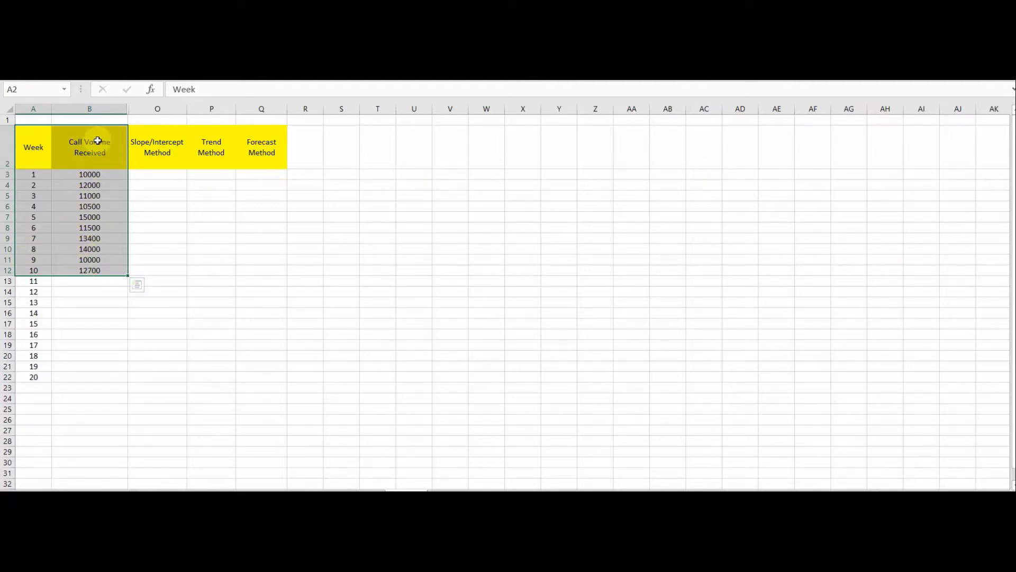
{"action": "left_click", "coordinate": [146, 155]}
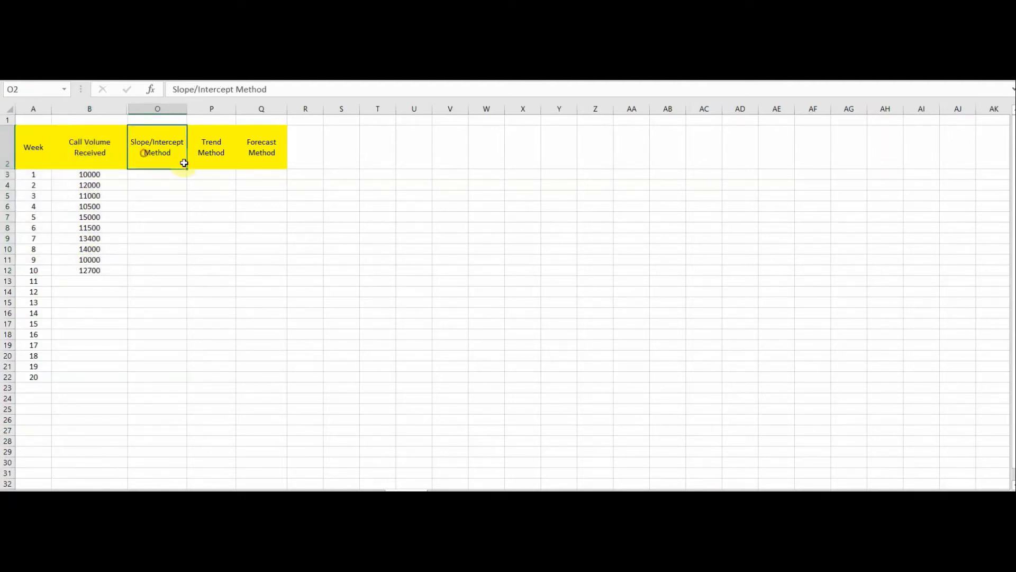
{"action": "left_click", "coordinate": [216, 157]}
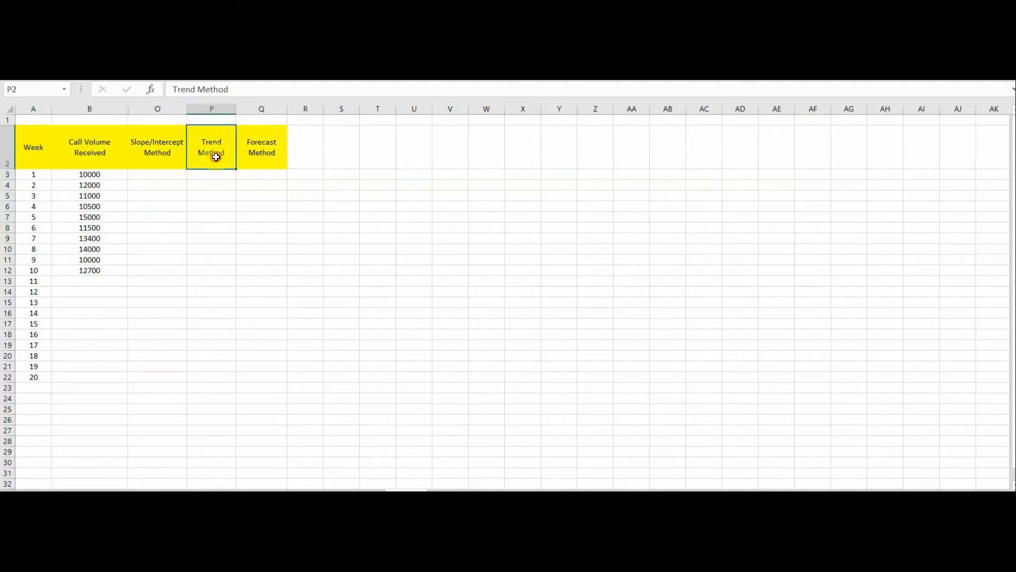
{"action": "left_click", "coordinate": [266, 149]}
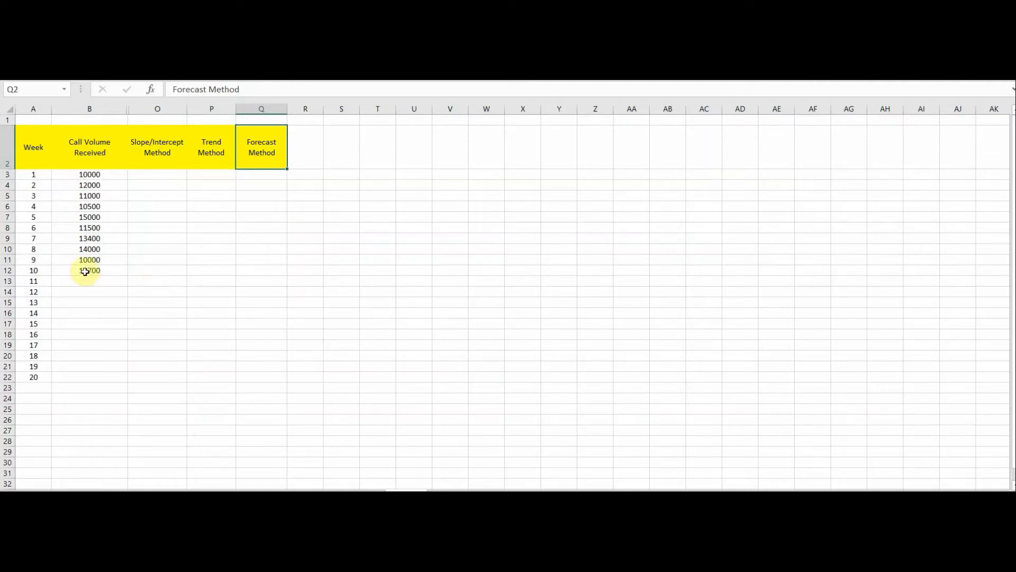
{"action": "left_click_drag", "start_coordinate": [150, 150], "coordinate": [263, 154]}
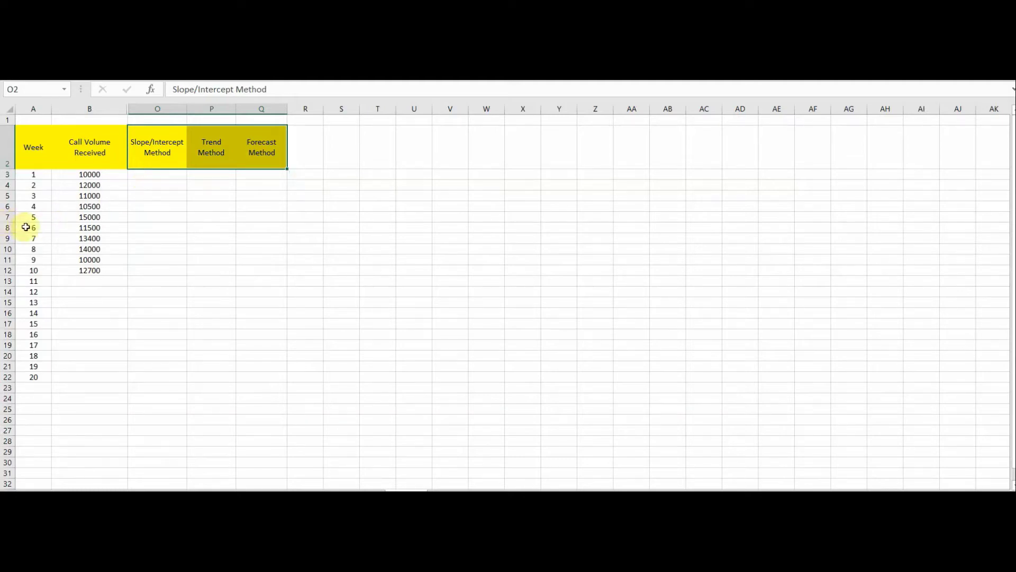
{"action": "left_click", "coordinate": [144, 156]}
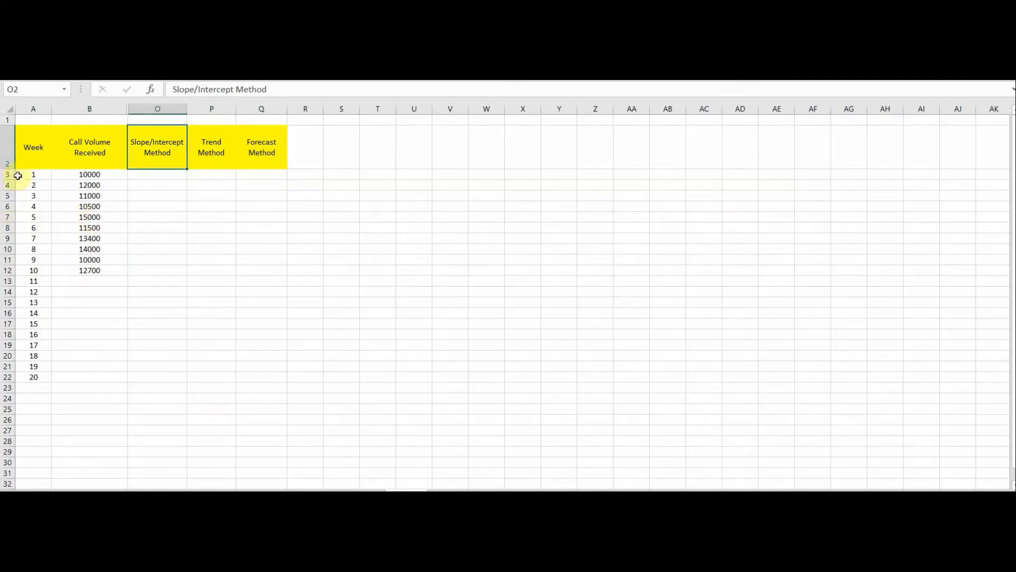
Step: Insert a markers-only scatter chart from the week and call volume data in A2:B12 and place it near the sheet's top, beside the table
{"action": "left_click", "coordinate": [27, 148]}
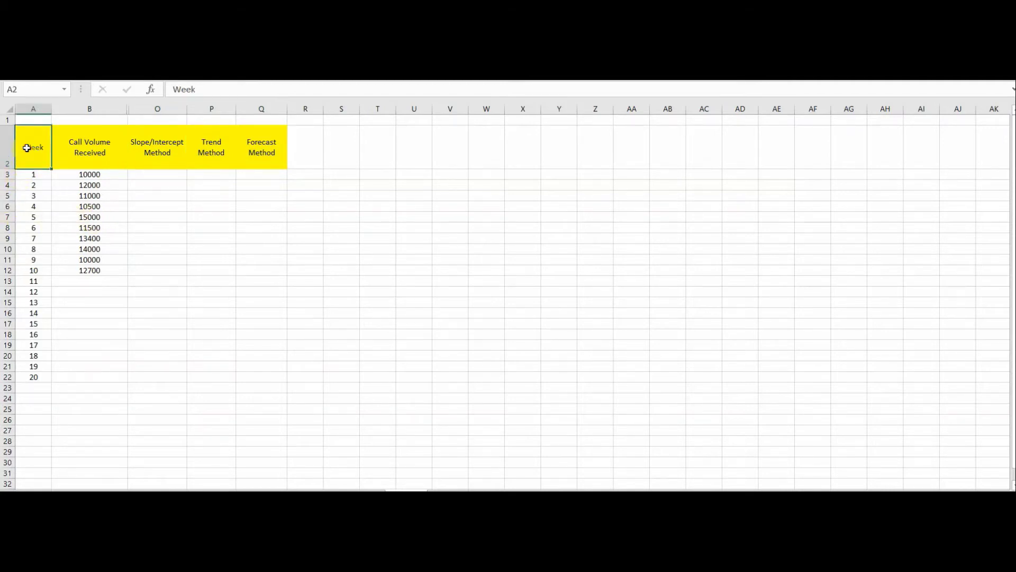
{"action": "key", "text": "shift+Right"}
{"action": "key", "text": "shift+Right"}
{"action": "key", "text": "shift+Left"}
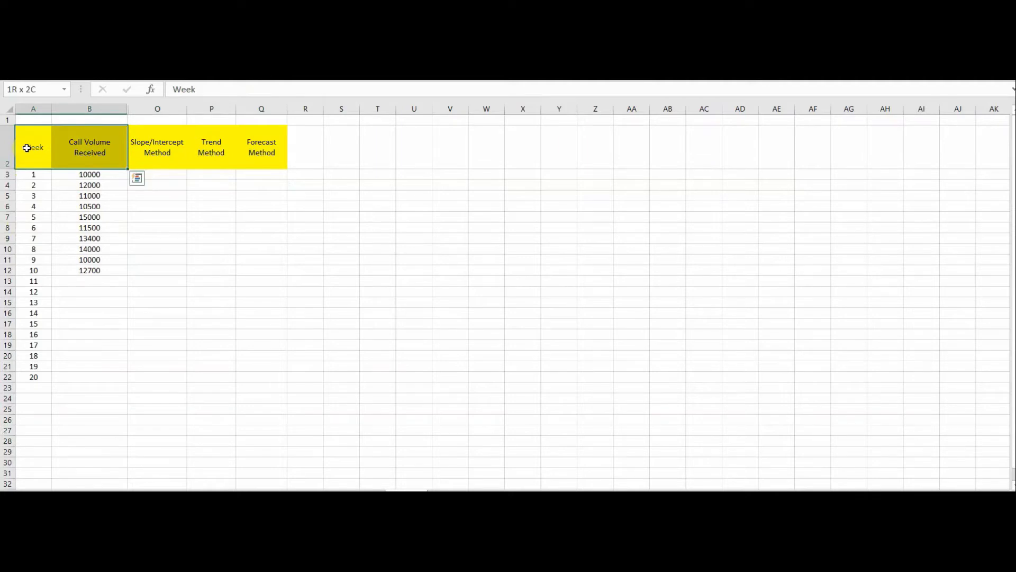
{"action": "key", "text": "shift+Down"}
{"action": "key", "text": "shift+Down"}
{"action": "key", "text": "shift+Down"}
{"action": "key", "text": "shift+Down"}
{"action": "key", "text": "shift+Down"}
{"action": "key", "text": "shift+Down"}
{"action": "key", "text": "shift+Down"}
{"action": "key", "text": "shift+Down"}
{"action": "key", "text": "shift+Down"}
{"action": "key", "text": "shift+Down"}
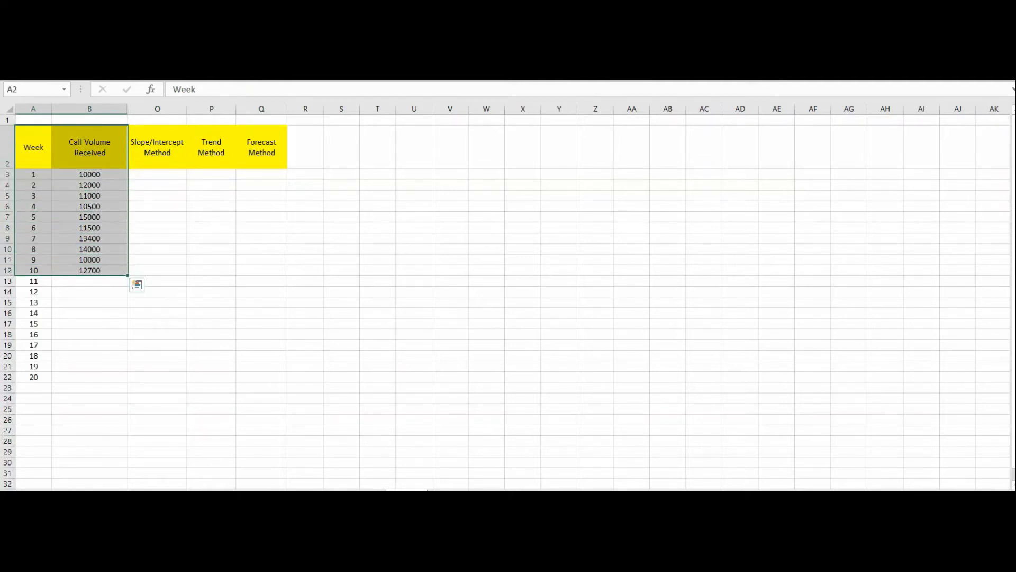
{"action": "key", "text": "alt+n"}
{"action": "key", "text": "d"}
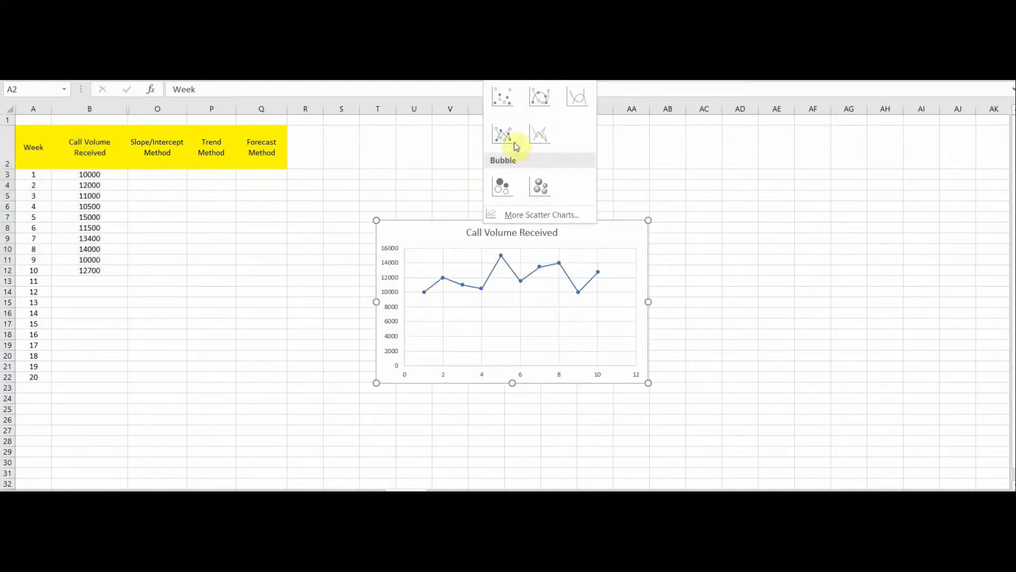
{"action": "left_click", "coordinate": [509, 97]}
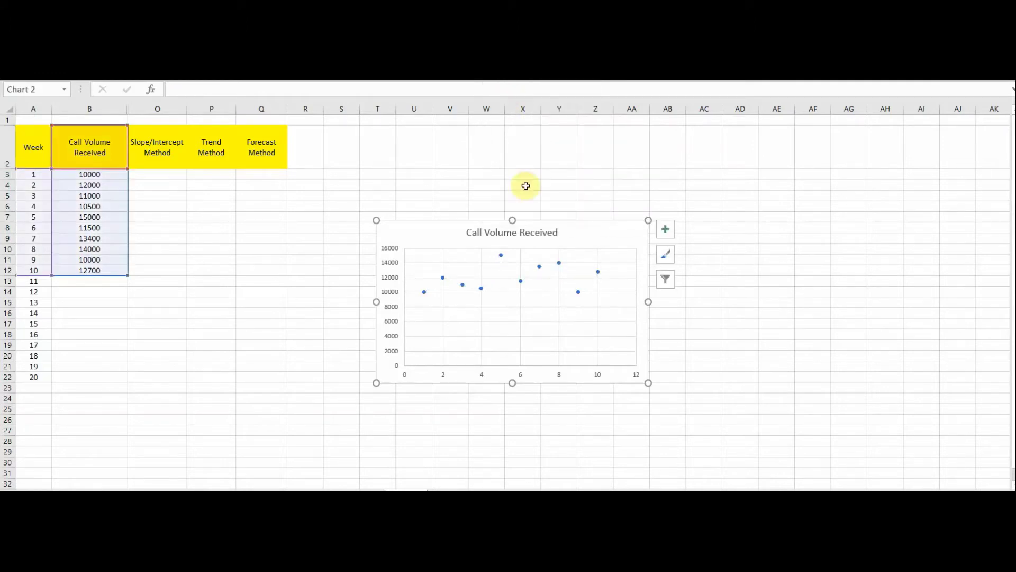
{"action": "left_click_drag", "start_coordinate": [442, 236], "coordinate": [465, 141]}
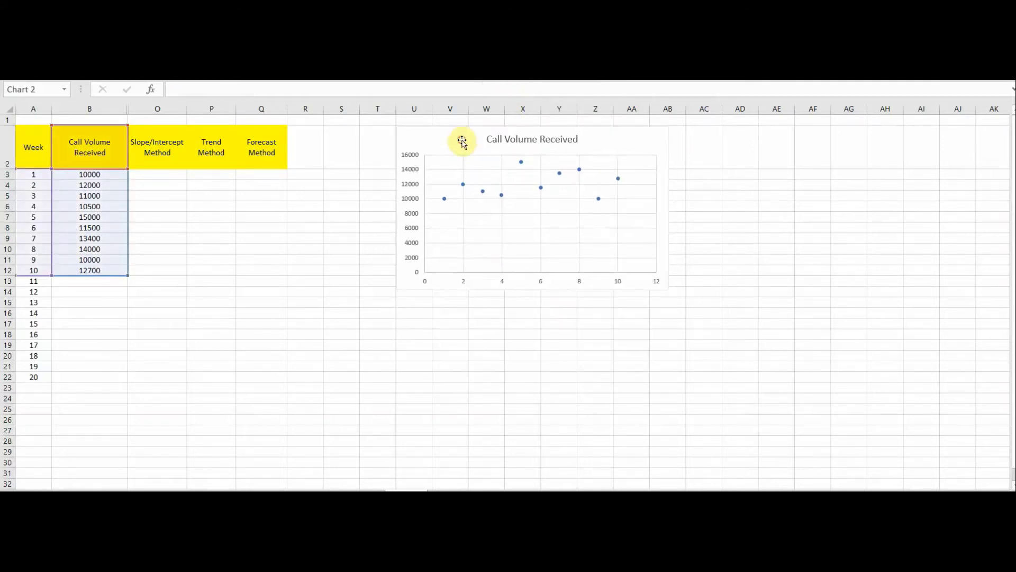
Step: Add a linear trendline to the call volume series and display its equation on the chart
{"action": "right_click", "coordinate": [484, 192]}
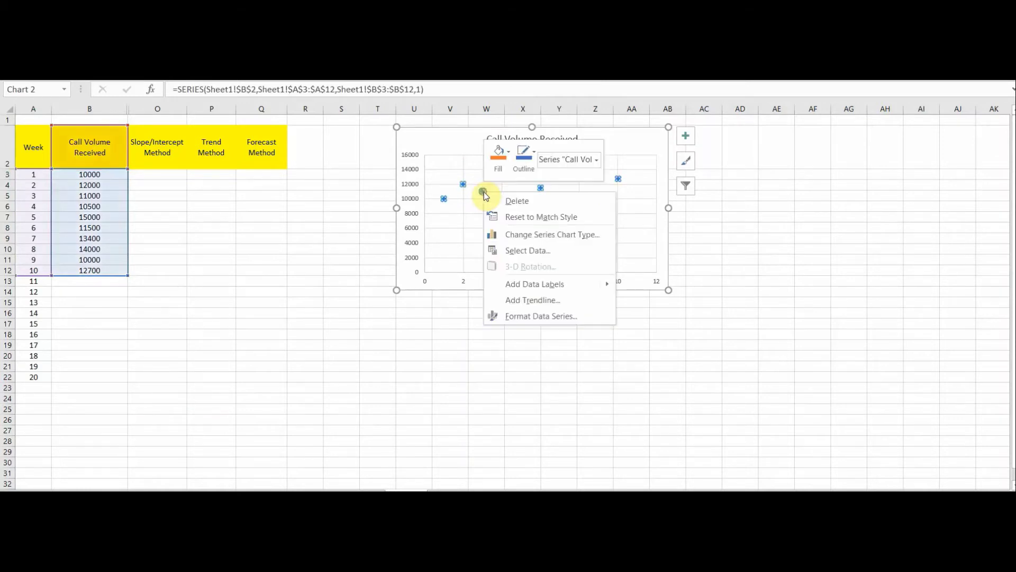
{"action": "left_click", "coordinate": [529, 300]}
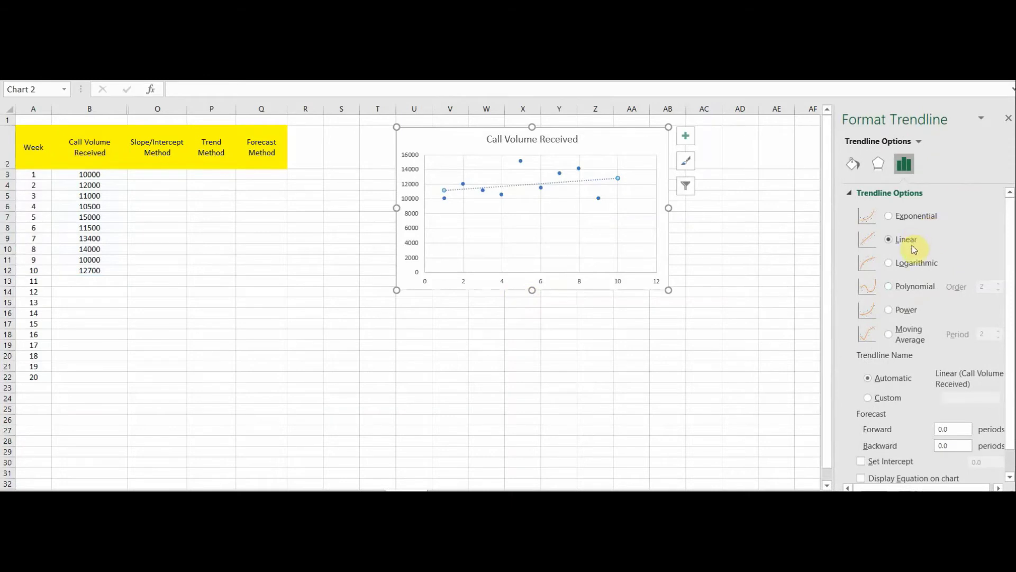
{"action": "left_click_drag", "start_coordinate": [1009, 252], "coordinate": [1007, 292]}
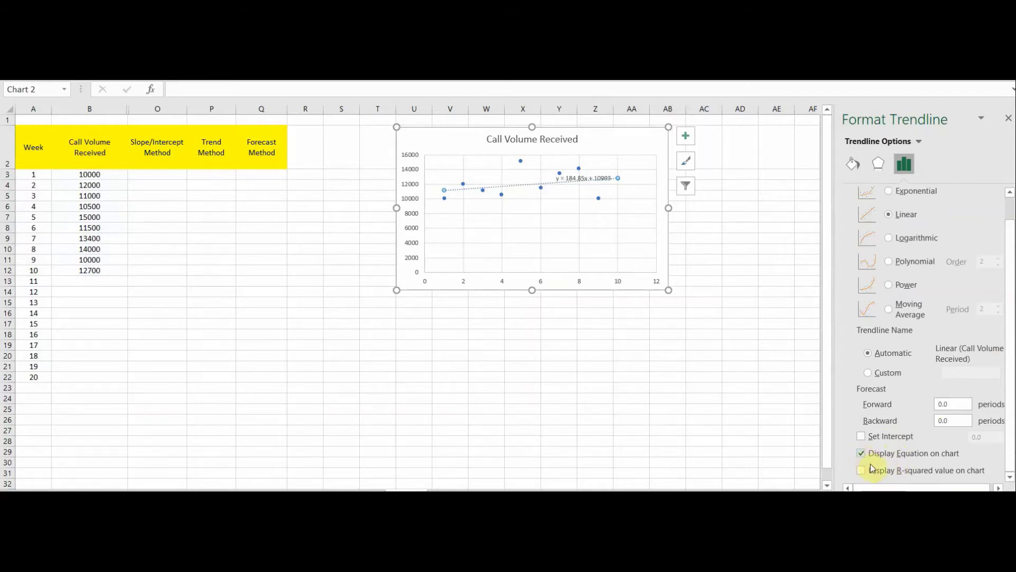
Step: Move the trendline equation label off the plot to beside the chart title and close the formatting options
{"action": "left_click", "coordinate": [791, 386]}
{"action": "left_click", "coordinate": [564, 177]}
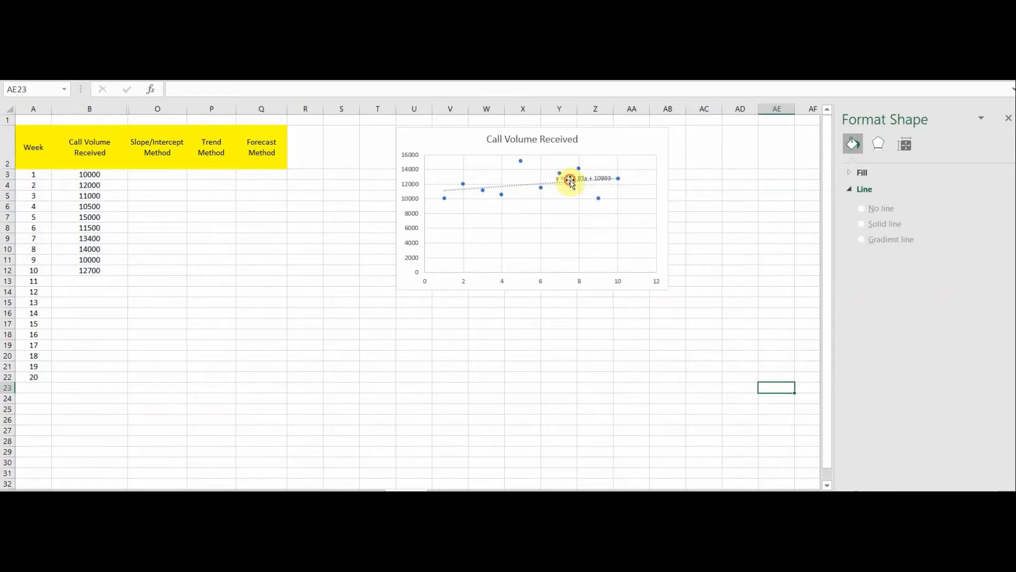
{"action": "left_click_drag", "start_coordinate": [572, 181], "coordinate": [608, 142]}
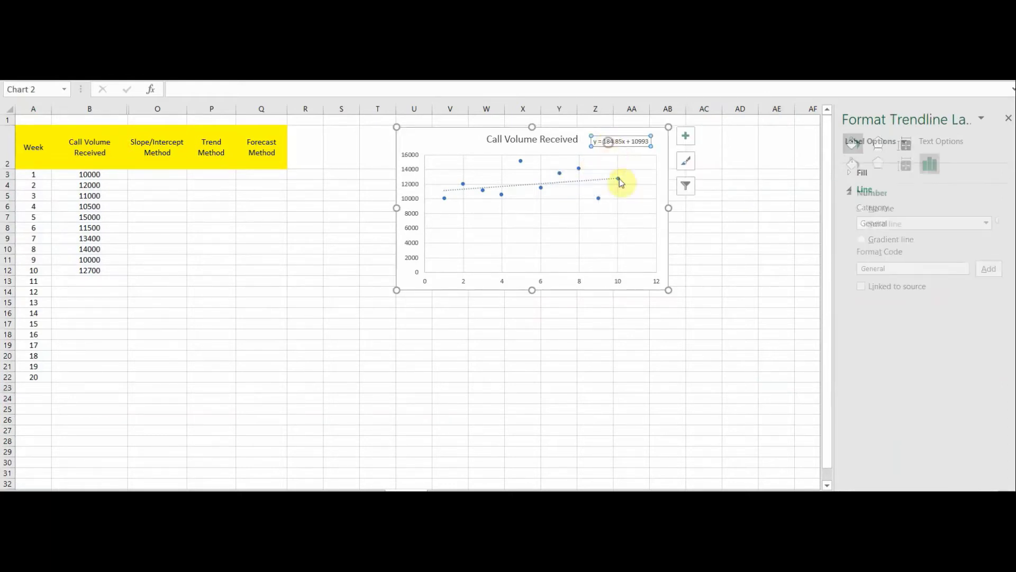
{"action": "left_click", "coordinate": [1009, 118]}
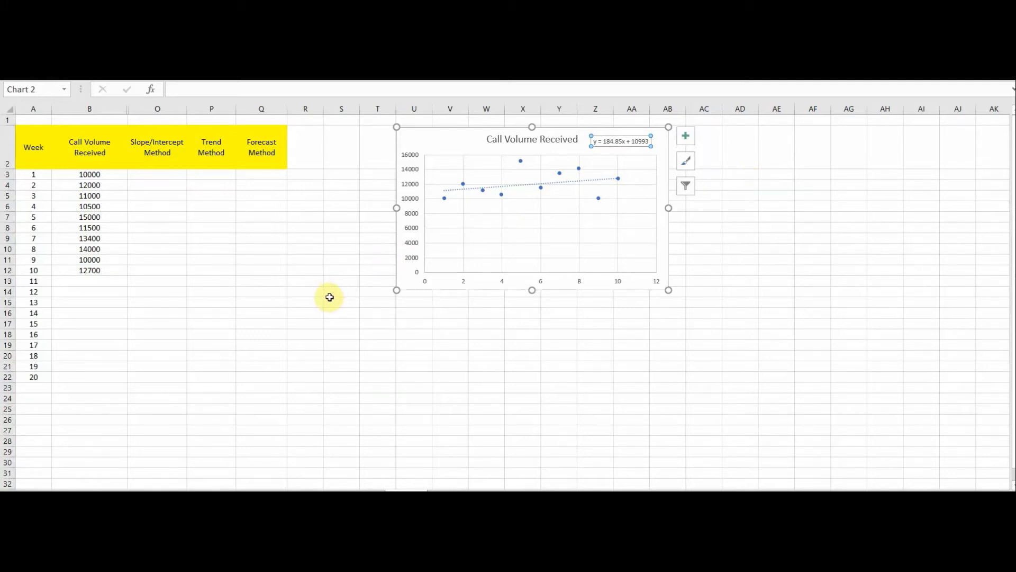
Step: Label cell R16 "Slope" and enter the trendline's slope, 184.85, in S16
{"action": "left_click", "coordinate": [306, 303]}
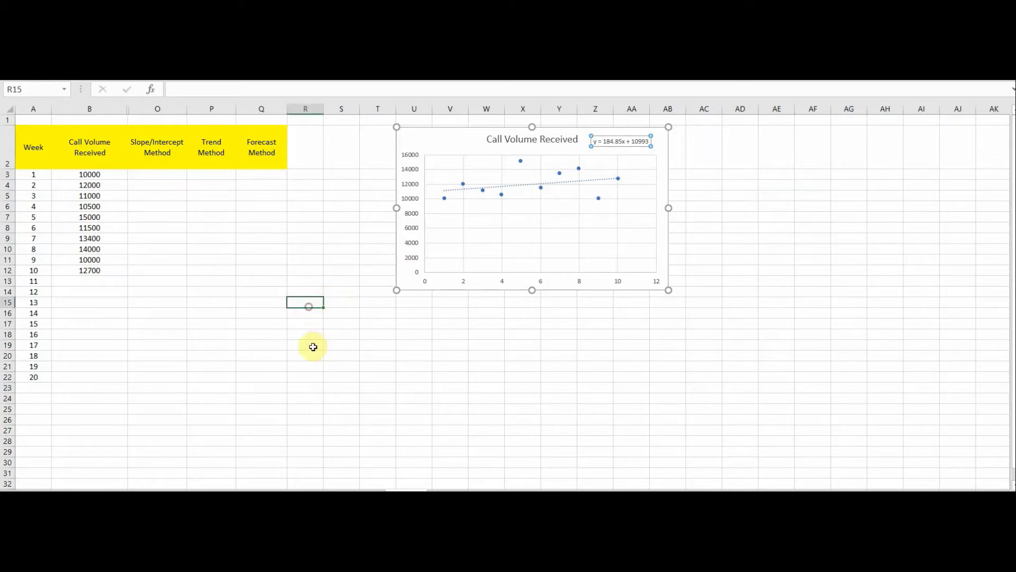
{"action": "left_click", "coordinate": [306, 313]}
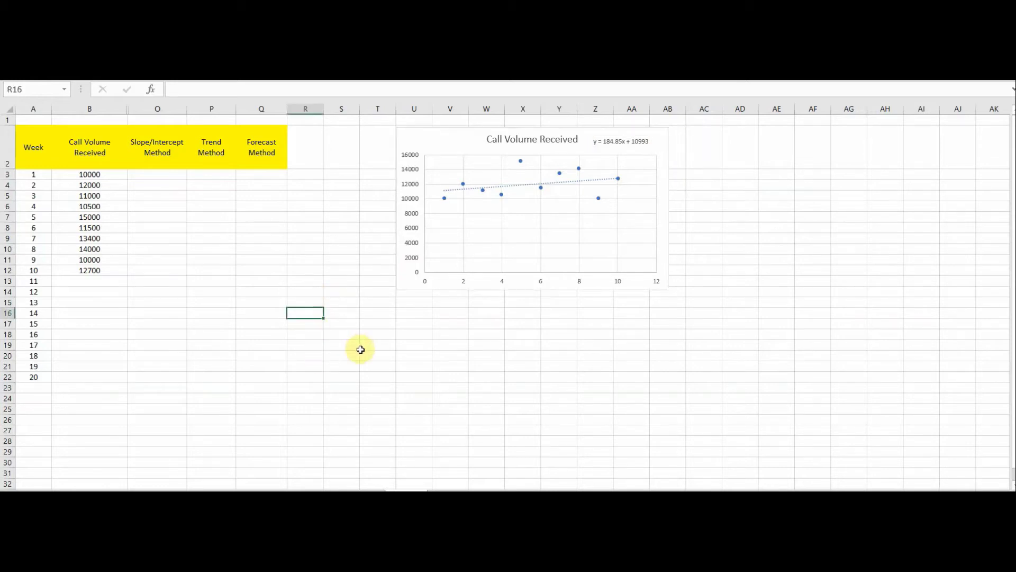
{"action": "type", "text": "Slope"}
{"action": "key", "text": "Tab"}
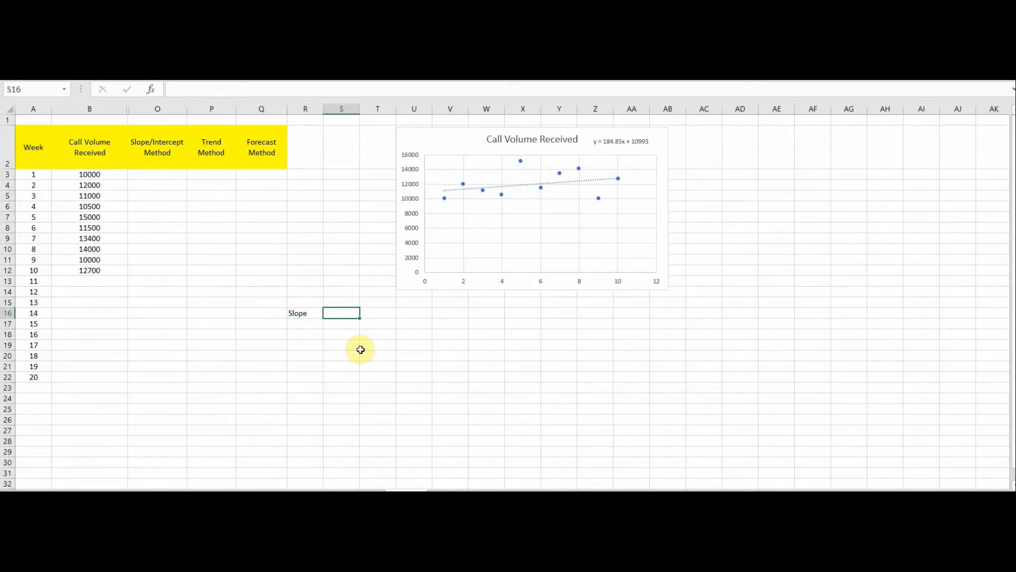
{"action": "type", "text": "184.85"}
{"action": "key", "text": "Return"}
Step: Label cell R17 "Intercept" and enter the trendline's intercept, 10993, in S17
{"action": "key", "text": "Left"}
{"action": "type", "text": "I"}
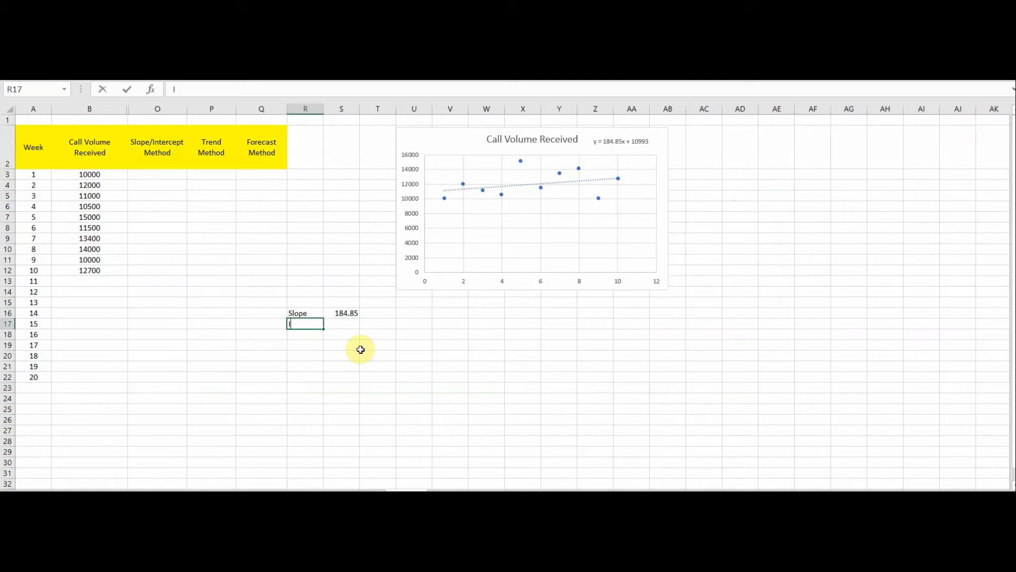
{"action": "type", "text": "ntercept"}
{"action": "key", "text": "Tab"}
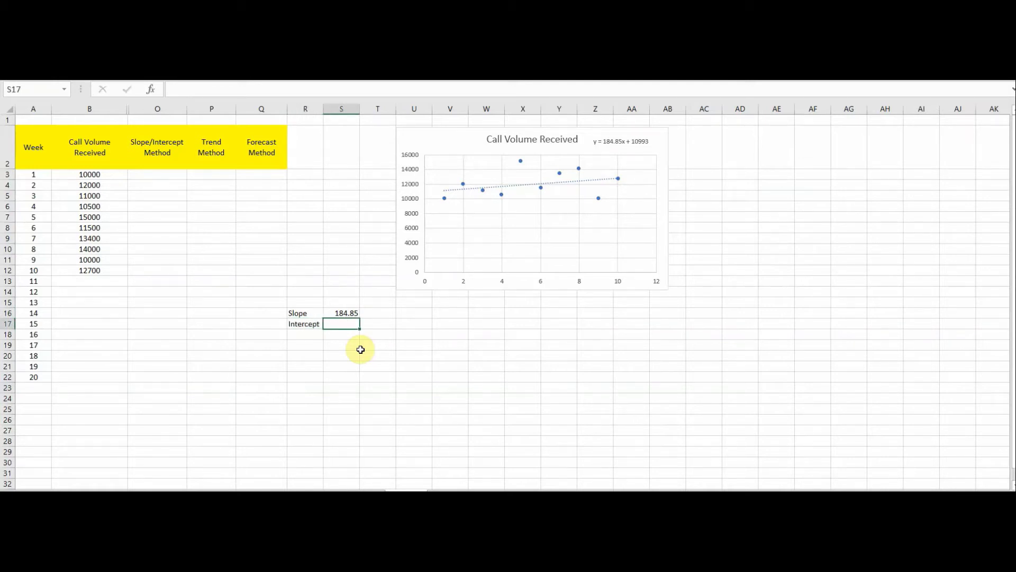
{"action": "type", "text": "10993"}
{"action": "key", "text": "Return"}
{"action": "key", "text": "Up"}
{"action": "key", "text": "Up"}
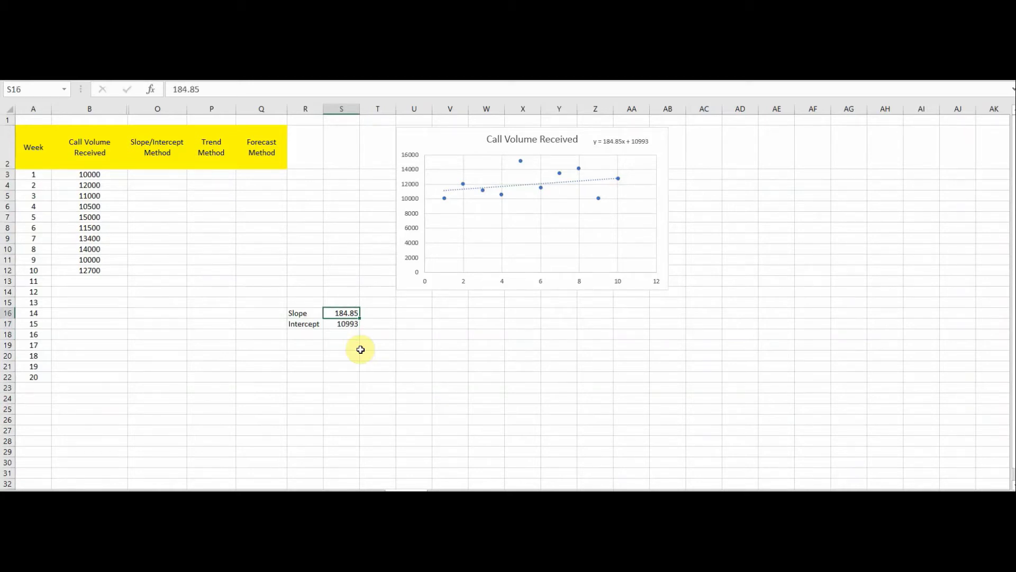
{"action": "key", "text": "Down"}
{"action": "key", "text": "Left"}
{"action": "key", "text": "Left"}
{"action": "key", "text": "Left"}
{"action": "key", "text": "Left"}
{"action": "key", "text": "Left"}
{"action": "key", "text": "Up"}
{"action": "key", "text": "Up"}
{"action": "key", "text": "Up"}
{"action": "key", "text": "Up"}
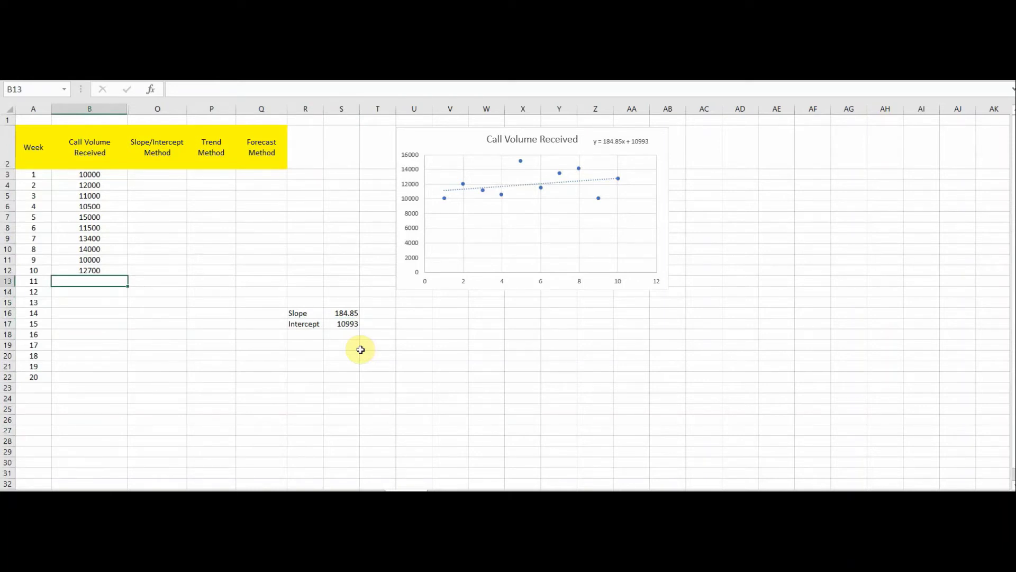
{"action": "type", "text": "="}
{"action": "key", "text": "Escape"}
Step: Review the Call Volume Received range B3:B22, including the weeks that have no data yet
{"action": "key", "text": "Up"}
{"action": "key", "text": "Up"}
{"action": "key", "text": "Up"}
{"action": "key", "text": "Up"}
{"action": "key", "text": "Up"}
{"action": "key", "text": "Up"}
{"action": "key", "text": "Up"}
{"action": "key", "text": "Up"}
{"action": "key", "text": "Up"}
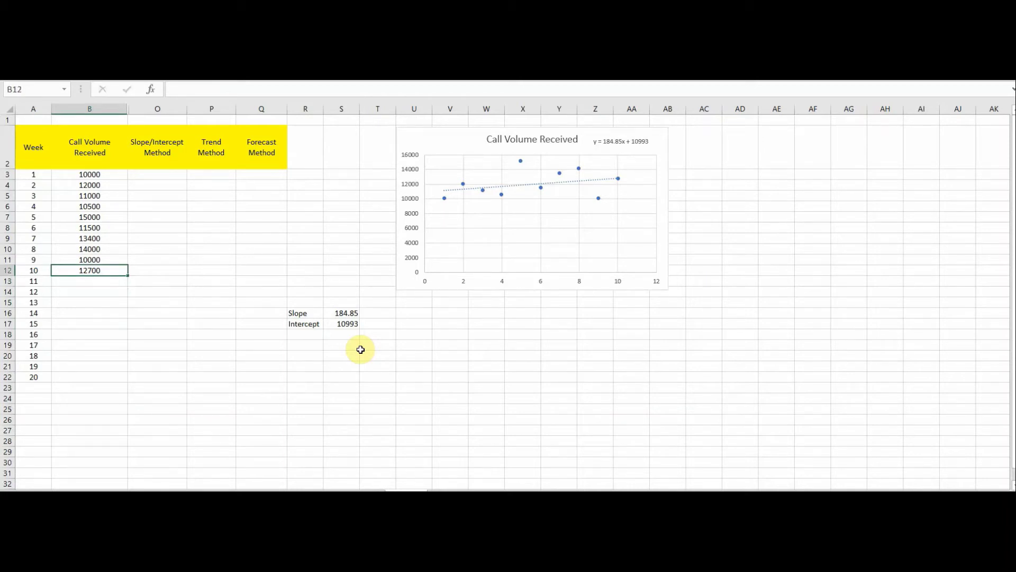
{"action": "key", "text": "Up"}
{"action": "key", "text": "Up"}
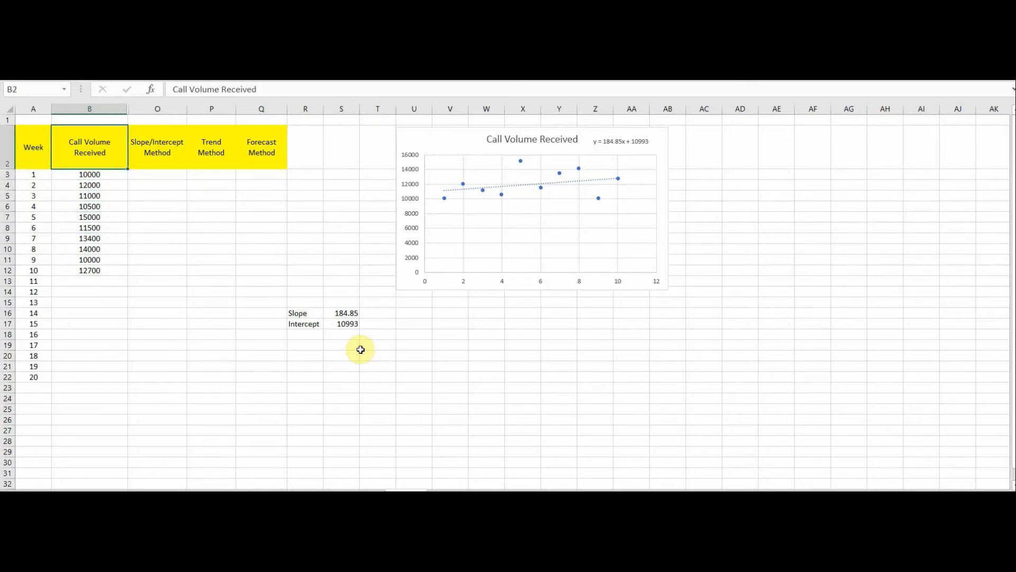
{"action": "key", "text": "Down"}
{"action": "key", "text": "shift+Down"}
{"action": "key", "text": "shift+Down"}
{"action": "key", "text": "shift+Down"}
{"action": "key", "text": "shift+Down"}
{"action": "key", "text": "shift+Down"}
{"action": "key", "text": "shift+Down"}
{"action": "key", "text": "shift+Down"}
{"action": "key", "text": "shift+Down"}
{"action": "key", "text": "shift+Down"}
{"action": "key", "text": "shift+Down"}
{"action": "key", "text": "shift+Down"}
{"action": "key", "text": "shift+Down"}
{"action": "key", "text": "shift+Down"}
{"action": "key", "text": "shift+Down"}
{"action": "key", "text": "shift+Down"}
{"action": "key", "text": "shift+Down"}
{"action": "key", "text": "shift+Down"}
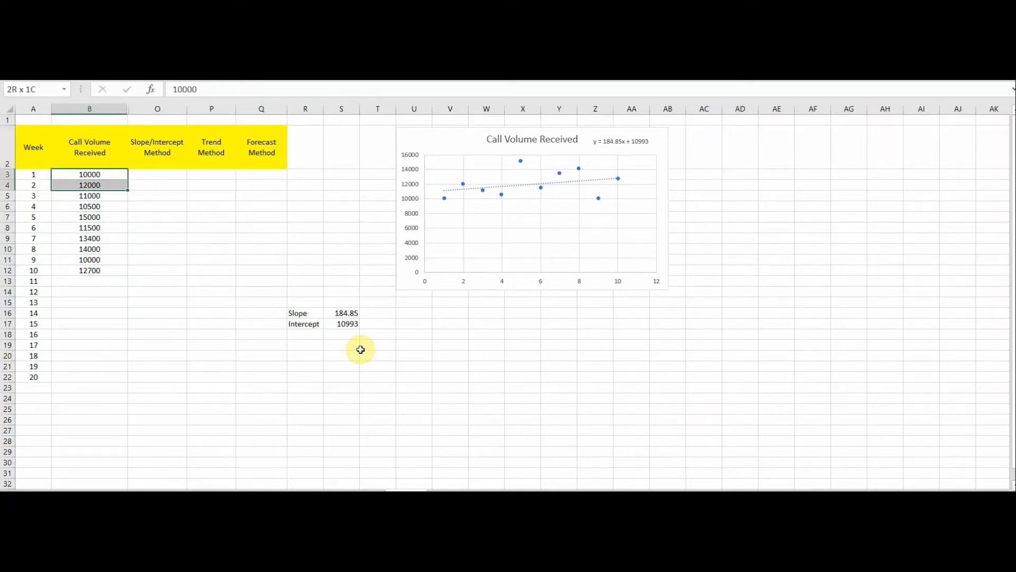
{"action": "key", "text": "shift+Down"}
{"action": "key", "text": "shift+Down"}
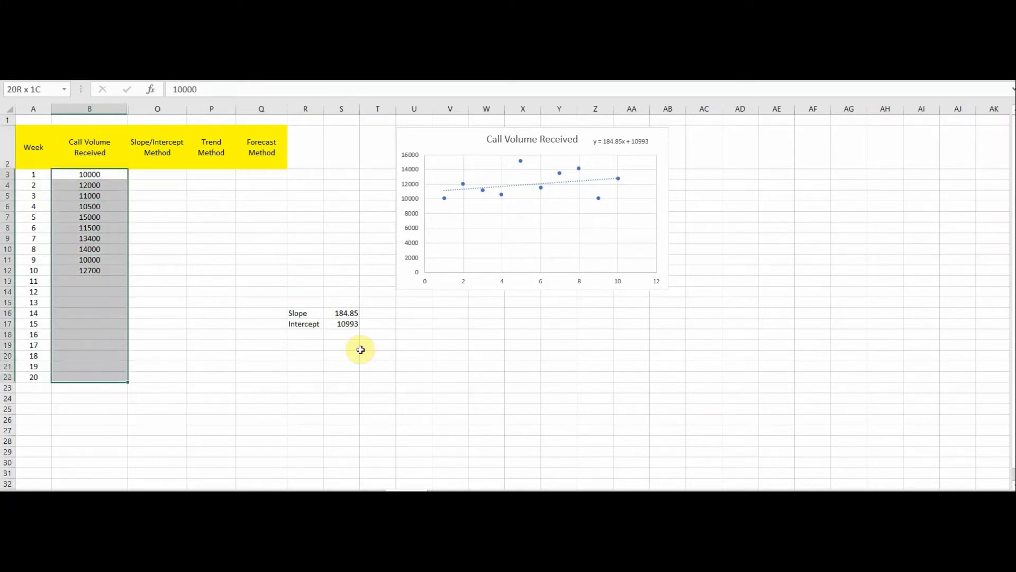
{"action": "key", "text": "Up"}
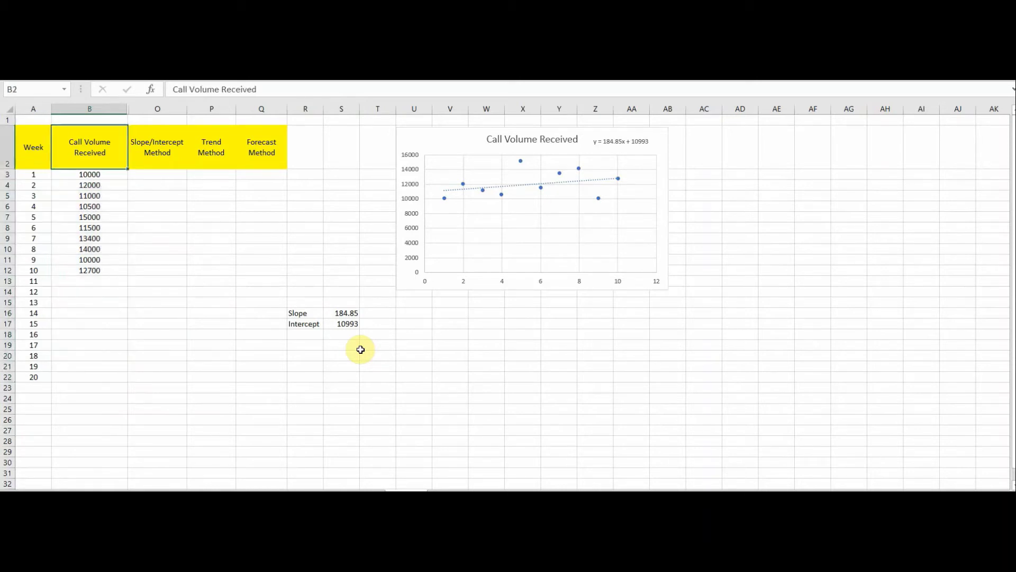
Step: Compare the week numbers in A3:A22 with the call volume cells in B3:B22
{"action": "key", "text": "Down"}
{"action": "key", "text": "Left"}
{"action": "key", "text": "shift+Down"}
{"action": "key", "text": "shift+Down"}
{"action": "key", "text": "shift+Down"}
{"action": "key", "text": "shift+Down"}
{"action": "key", "text": "shift+Down"}
{"action": "key", "text": "shift+Down"}
{"action": "key", "text": "shift+Down"}
{"action": "key", "text": "shift+Down"}
{"action": "key", "text": "shift+Down"}
{"action": "key", "text": "shift+Down"}
{"action": "key", "text": "shift+Down"}
{"action": "key", "text": "shift+Down"}
{"action": "key", "text": "shift+Down"}
{"action": "key", "text": "shift+Down"}
{"action": "key", "text": "shift+Down"}
{"action": "key", "text": "shift+Down"}
{"action": "key", "text": "shift+Down"}
{"action": "key", "text": "shift+Down"}
{"action": "key", "text": "shift+Down"}
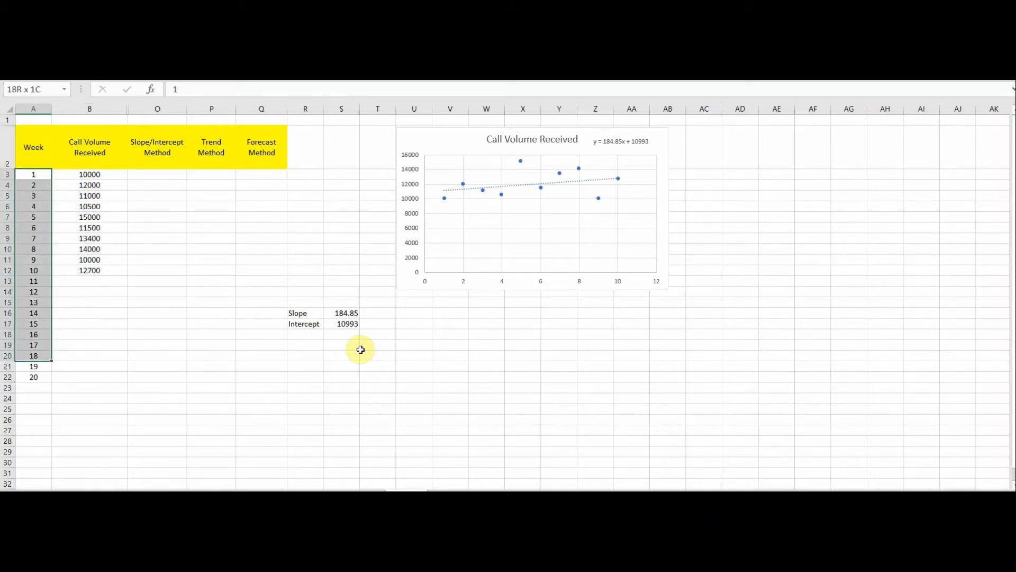
{"action": "key", "text": "Right"}
{"action": "key", "text": "shift+Down"}
{"action": "key", "text": "shift+Down"}
{"action": "key", "text": "shift+Down"}
{"action": "key", "text": "shift+Down"}
{"action": "key", "text": "shift+Down"}
{"action": "key", "text": "shift+Down"}
{"action": "key", "text": "shift+Down"}
{"action": "key", "text": "shift+Down"}
{"action": "key", "text": "shift+Down"}
{"action": "key", "text": "shift+Down"}
{"action": "key", "text": "shift+Down"}
{"action": "key", "text": "shift+Down"}
{"action": "key", "text": "shift+Down"}
{"action": "key", "text": "shift+Down"}
{"action": "key", "text": "shift+Down"}
{"action": "key", "text": "shift+Down"}
{"action": "key", "text": "shift+Down"}
{"action": "key", "text": "shift+Down"}
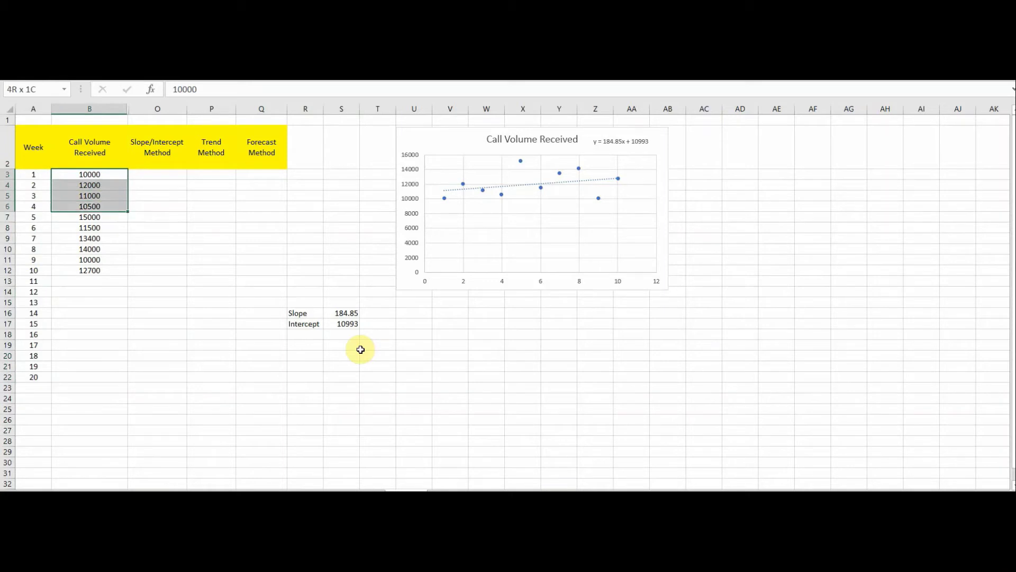
{"action": "key", "text": "shift+Down"}
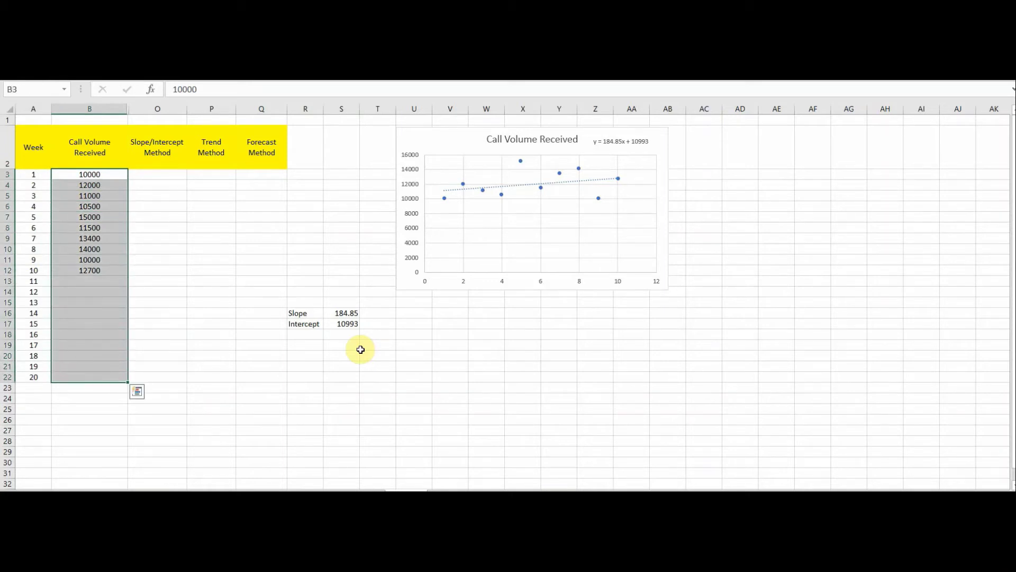
Step: Enter the slope-intercept formula =(S16*A13+S17) in B13 to forecast week 11's call volume
{"action": "key", "text": "Down"}
{"action": "key", "text": "Down"}
{"action": "key", "text": "Down"}
{"action": "key", "text": "Down"}
{"action": "key", "text": "Down"}
{"action": "key", "text": "Down"}
{"action": "key", "text": "Down"}
{"action": "key", "text": "Down"}
{"action": "key", "text": "Down"}
{"action": "key", "text": "Down"}
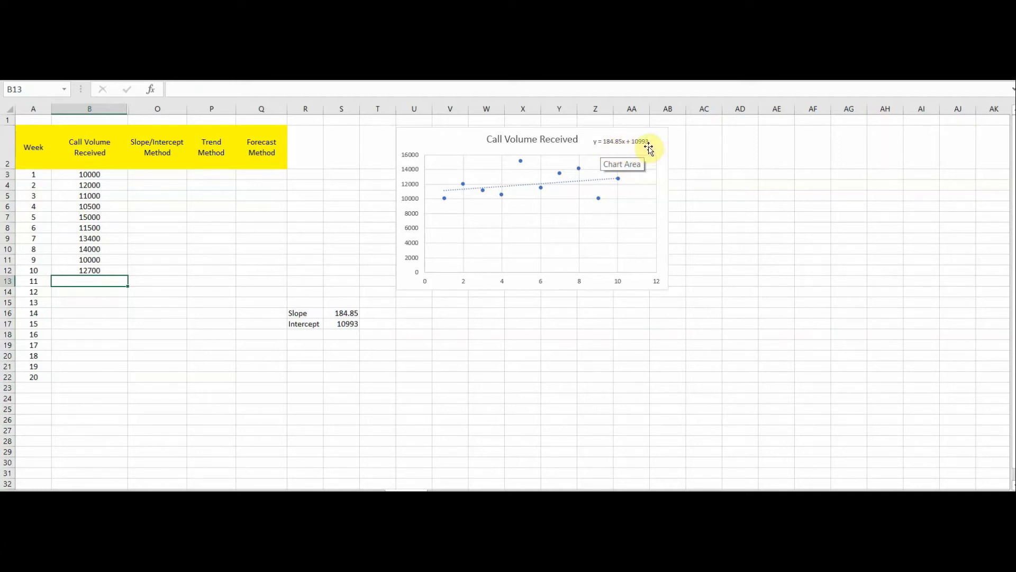
{"action": "type", "text": "="}
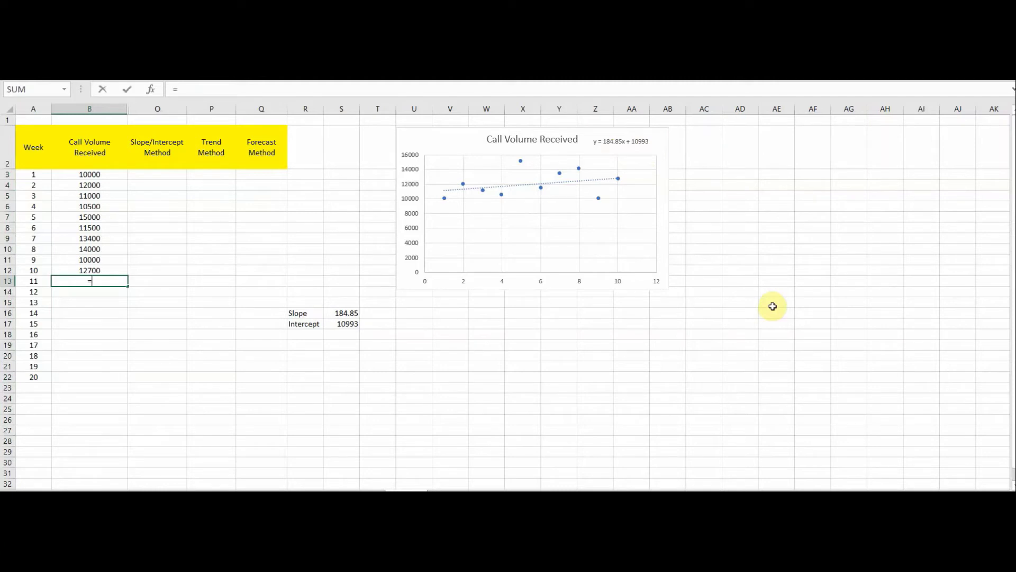
{"action": "type", "text": "("}
{"action": "left_click", "coordinate": [351, 314]}
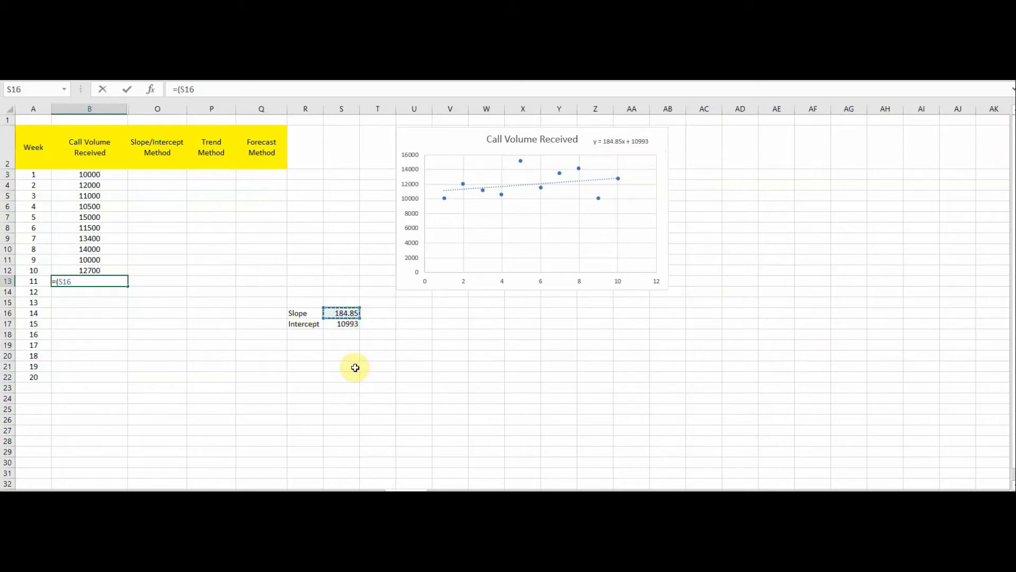
{"action": "type", "text": "*"}
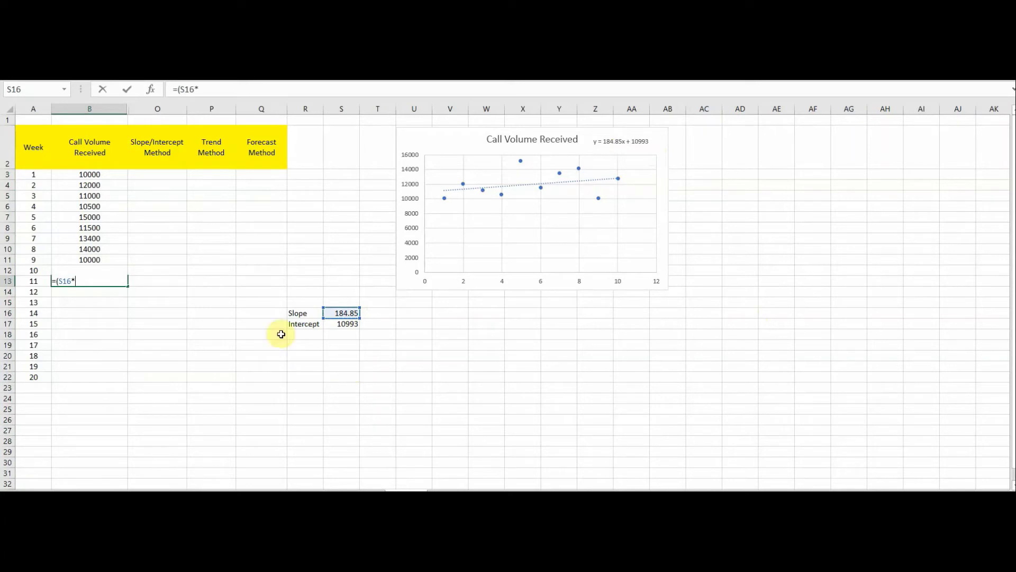
{"action": "left_click", "coordinate": [29, 283]}
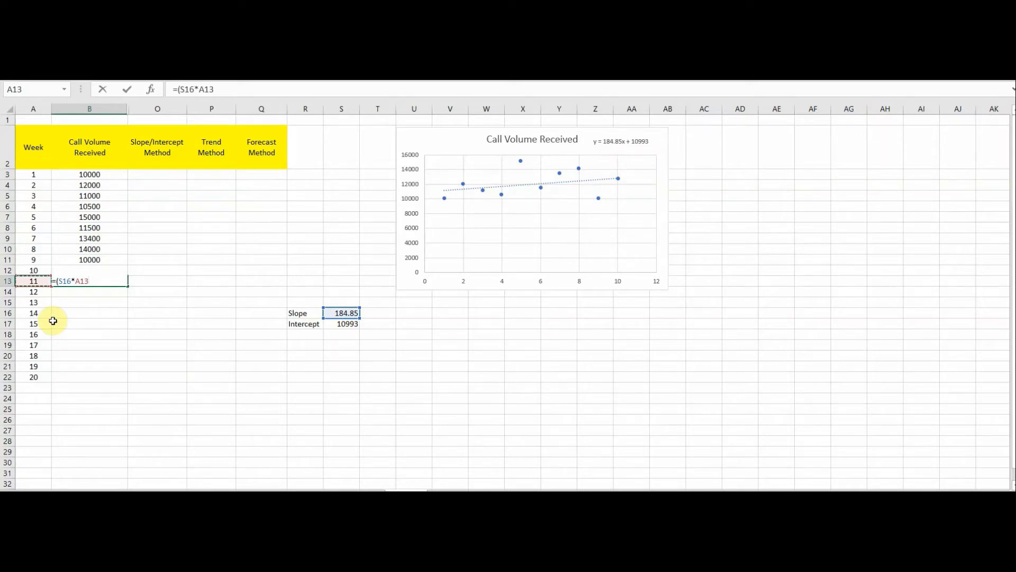
{"action": "type", "text": "+"}
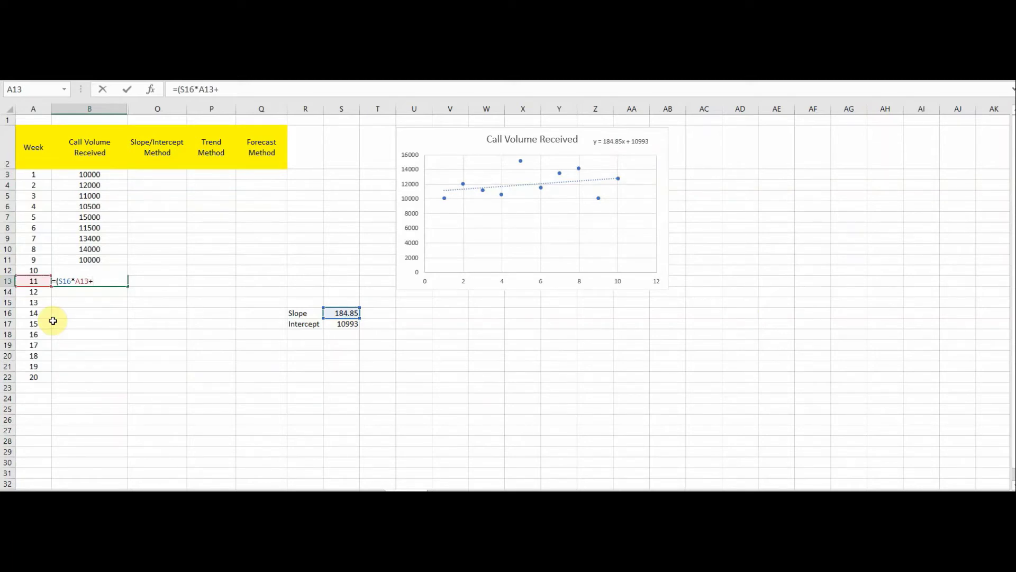
{"action": "left_click", "coordinate": [337, 324]}
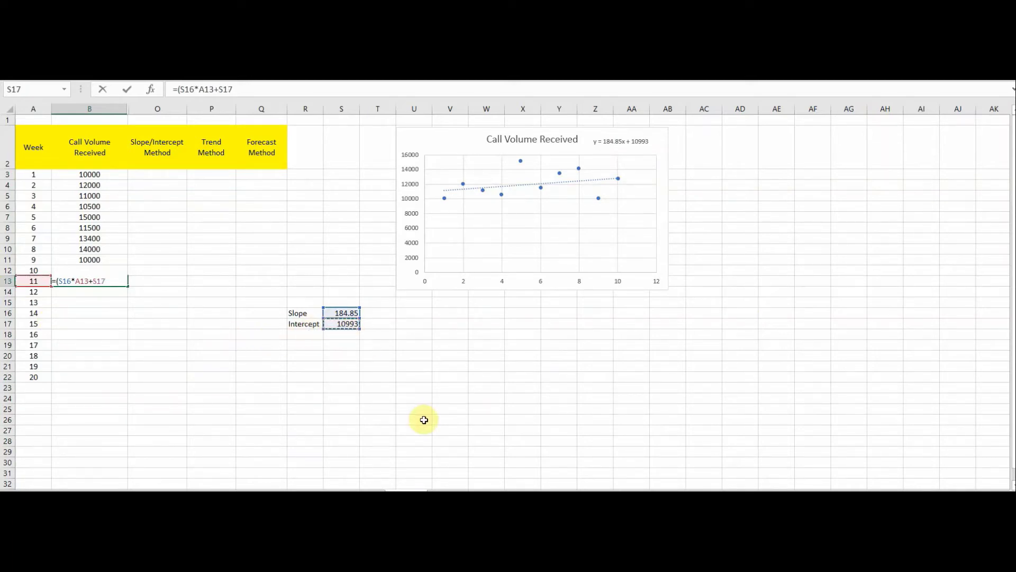
{"action": "type", "text": ")"}
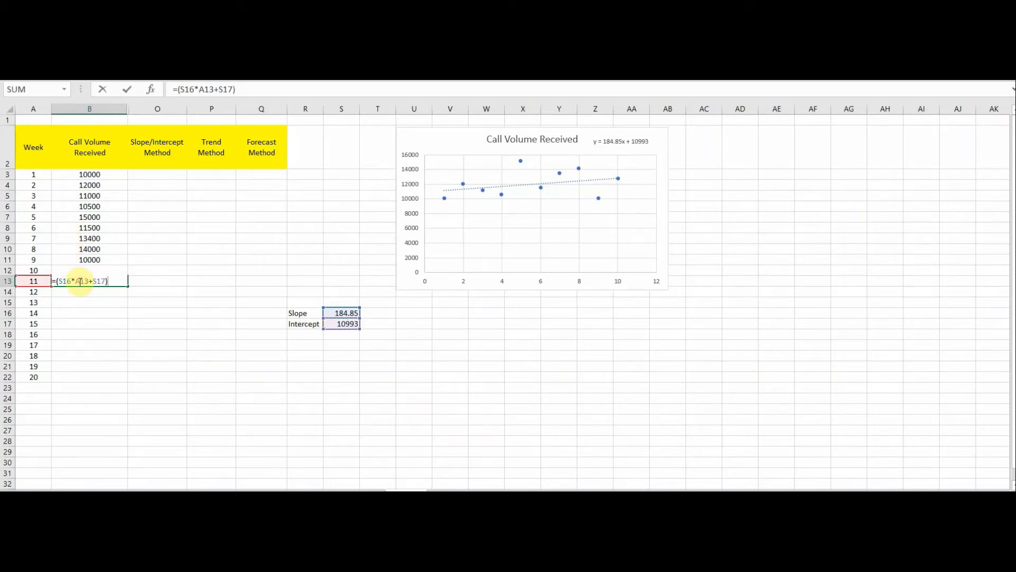
Step: Make the slope and intercept references in the B13 formula absolute, as $S$16 and $S$17, and confirm the formula
{"action": "left_click", "coordinate": [71, 281]}
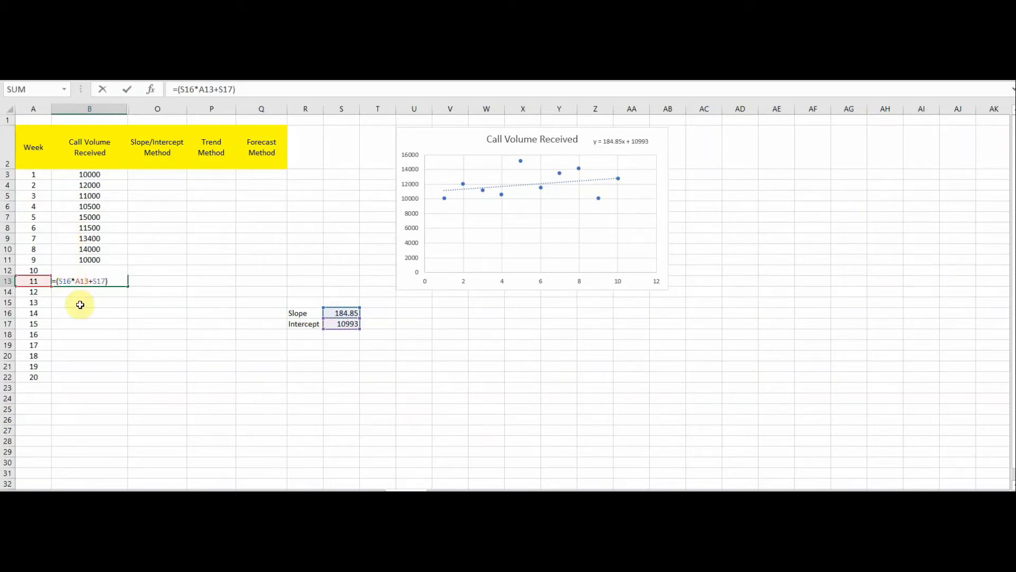
{"action": "key", "text": "shift+Left"}
{"action": "key", "text": "shift+Left"}
{"action": "key", "text": "shift+Left"}
{"action": "key", "text": "F4"}
{"action": "key", "text": "Right"}
{"action": "key", "text": "Right"}
{"action": "key", "text": "Right"}
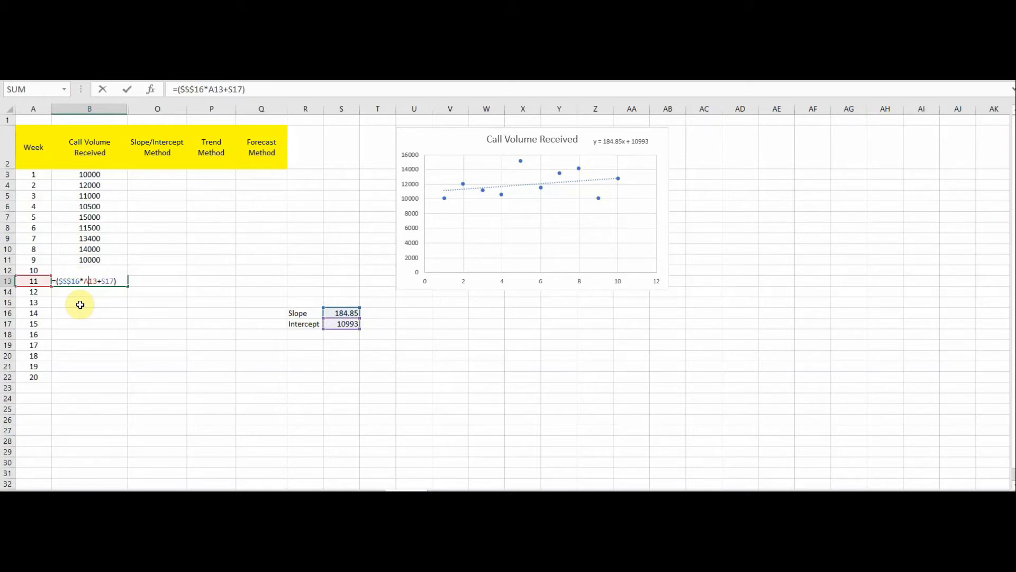
{"action": "key", "text": "shift+Left"}
{"action": "key", "text": "shift+Left"}
{"action": "key", "text": "shift+Left"}
{"action": "key", "text": "F4"}
{"action": "key", "text": "Return"}
Step: Copy the week 11 forecast formula from B13 down through B22 to cover weeks 12 to 20
{"action": "key", "text": "Up"}
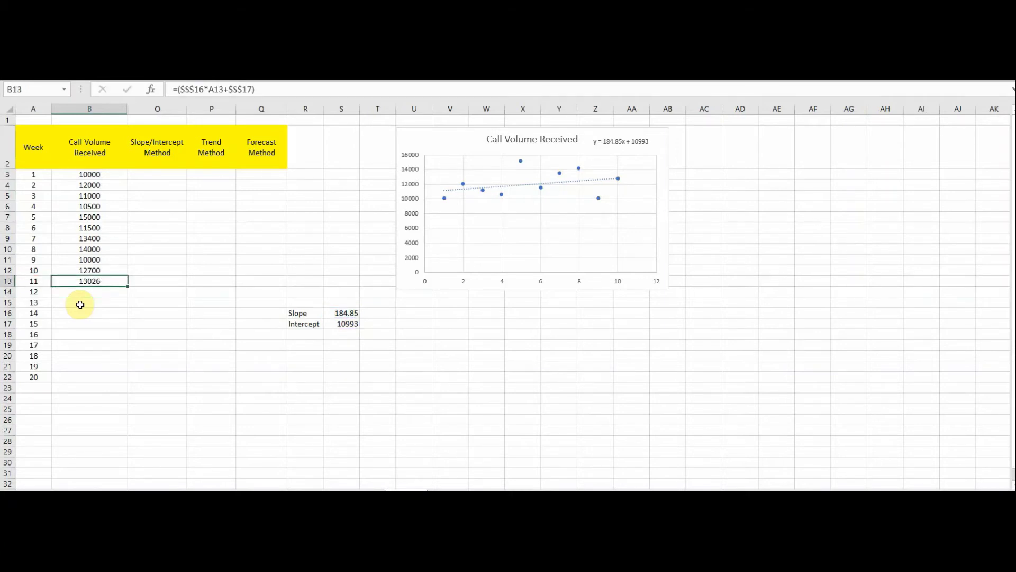
{"action": "key", "text": "shift+Down"}
{"action": "key", "text": "shift+Down"}
{"action": "key", "text": "shift+Down"}
{"action": "key", "text": "shift+Down"}
{"action": "key", "text": "shift+Down"}
{"action": "key", "text": "shift+Down"}
{"action": "key", "text": "shift+Down"}
{"action": "key", "text": "shift+Down"}
{"action": "key", "text": "shift+Down"}
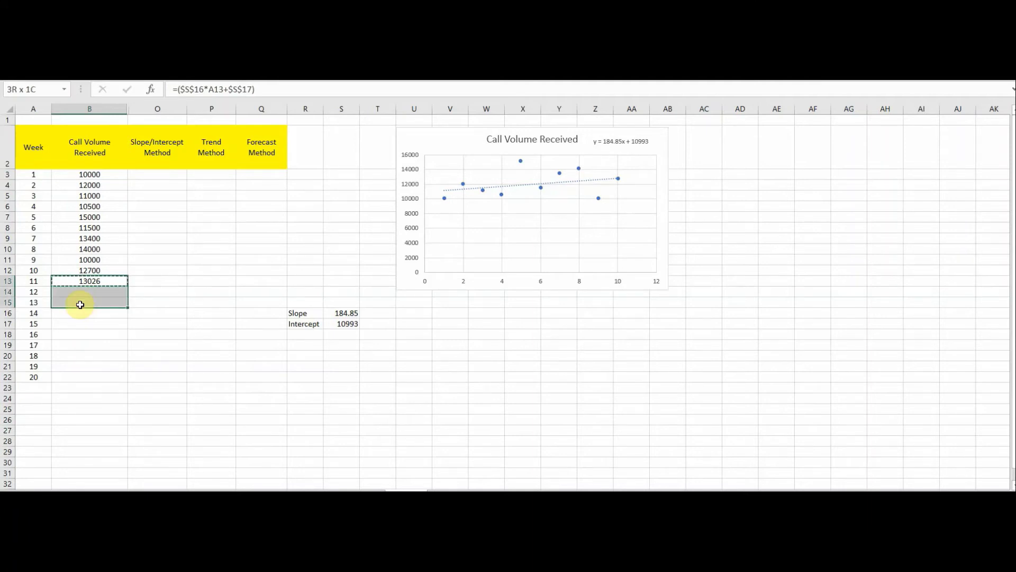
{"action": "key", "text": "ctrl+v"}
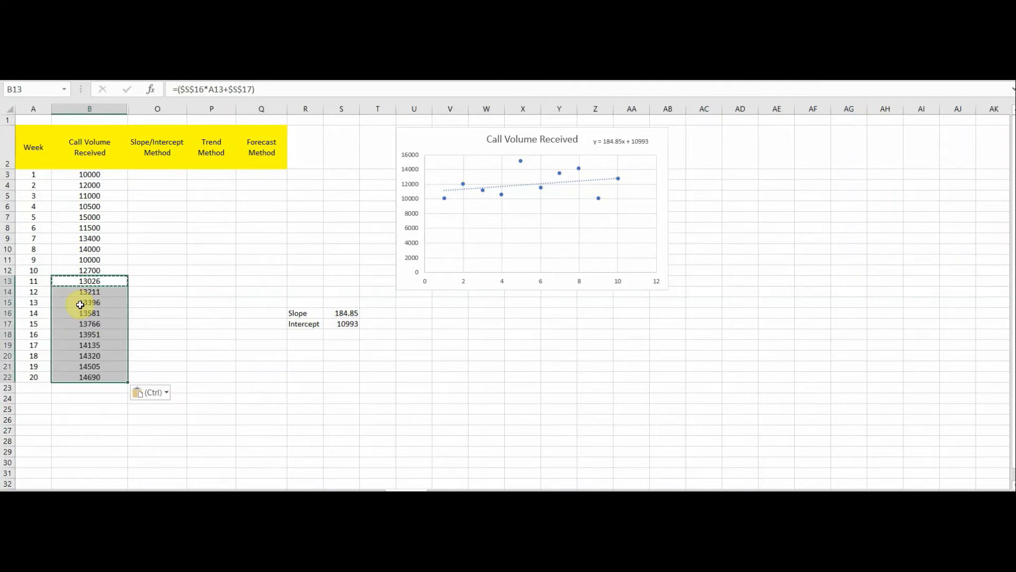
{"action": "key", "text": "shift+Up"}
{"action": "key", "text": "shift+Up"}
{"action": "key", "text": "shift+Up"}
{"action": "key", "text": "shift+Up"}
{"action": "key", "text": "shift+Up"}
{"action": "key", "text": "shift+Up"}
{"action": "key", "text": "shift+Up"}
{"action": "key", "text": "shift+Up"}
{"action": "key", "text": "shift+Up"}
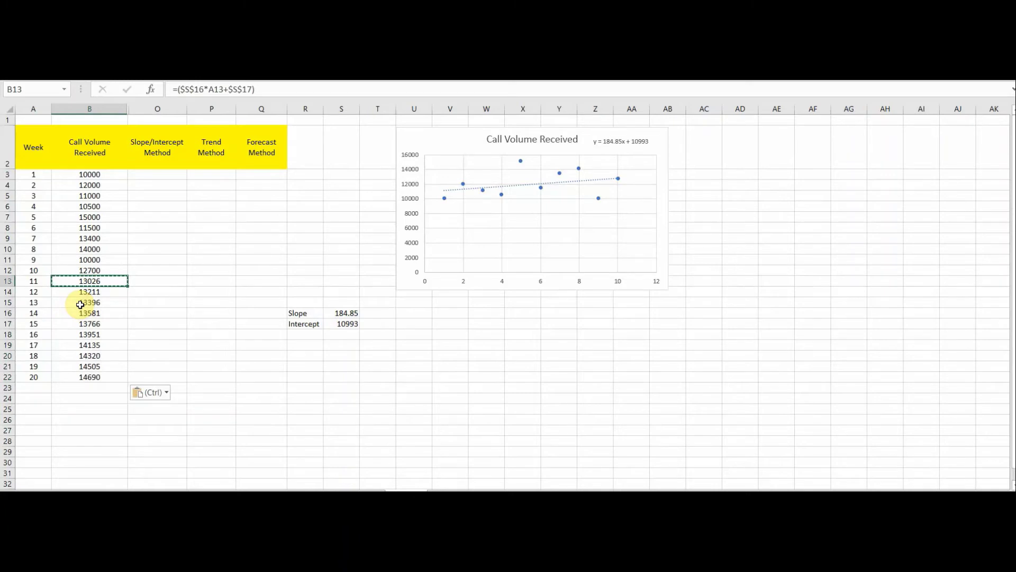
{"action": "key", "text": "ctrl+shift+Down"}
{"action": "key", "text": "ctrl+shift+Down"}
{"action": "key", "text": "Up"}
{"action": "key", "text": "Up"}
{"action": "key", "text": "Up"}
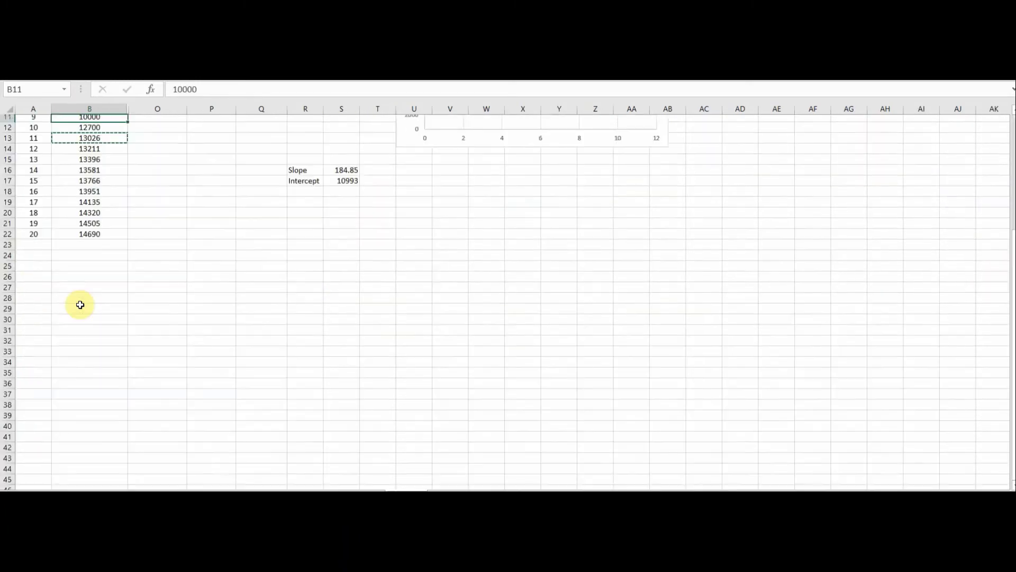
{"action": "key", "text": "Down"}
{"action": "key", "text": "Down"}
{"action": "key", "text": "Down"}
{"action": "key", "text": "Up"}
{"action": "key", "text": "Up"}
{"action": "key", "text": "Up"}
{"action": "key", "text": "Up"}
{"action": "key", "text": "Up"}
{"action": "key", "text": "Up"}
{"action": "key", "text": "Up"}
{"action": "key", "text": "Up"}
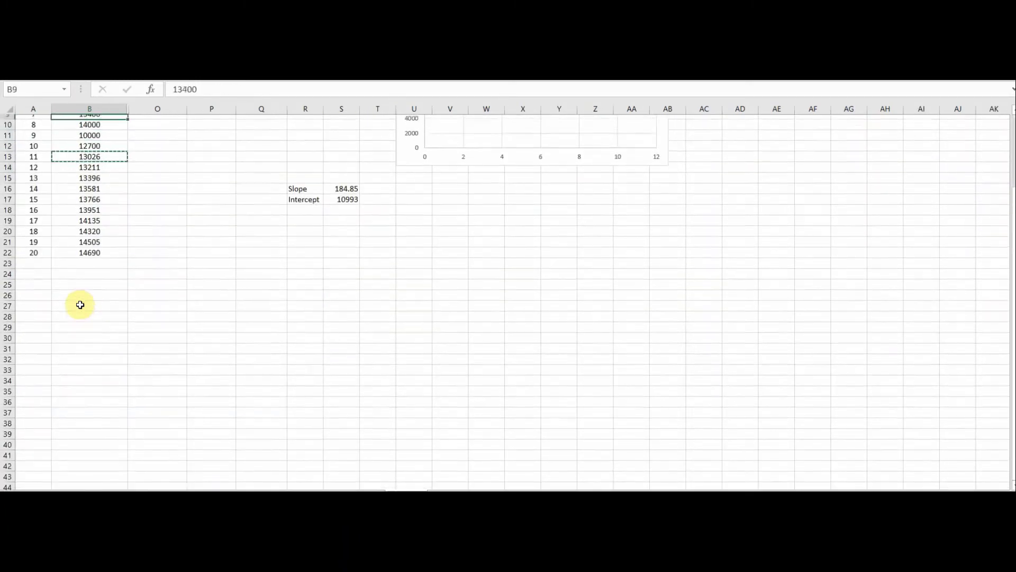
{"action": "key", "text": "Up"}
{"action": "key", "text": "Up"}
{"action": "key", "text": "Up"}
{"action": "key", "text": "Down"}
{"action": "key", "text": "Down"}
{"action": "key", "text": "Down"}
{"action": "key", "text": "Down"}
{"action": "key", "text": "Down"}
{"action": "key", "text": "Down"}
{"action": "key", "text": "Down"}
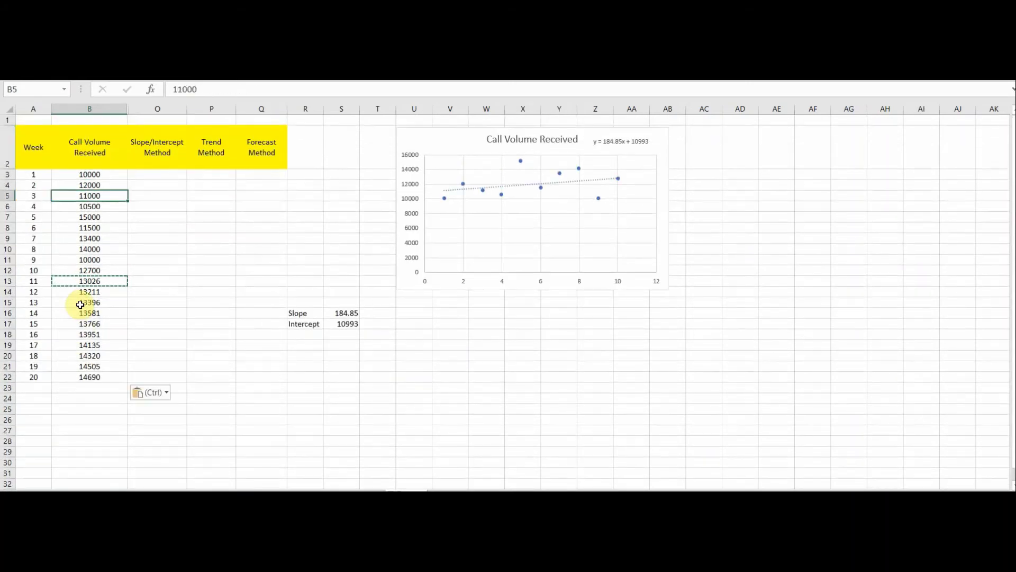
Step: Review the slope-intercept forecast cells in column B, starting at week 11 in B13
{"action": "key", "text": "Down"}
{"action": "key", "text": "Down"}
{"action": "key", "text": "Down"}
{"action": "key", "text": "Down"}
{"action": "key", "text": "shift+Down"}
{"action": "key", "text": "shift+Down"}
{"action": "key", "text": "shift+Down"}
{"action": "key", "text": "shift+Down"}
{"action": "key", "text": "shift+Down"}
{"action": "key", "text": "shift+Down"}
{"action": "key", "text": "shift+Down"}
{"action": "key", "text": "shift+Down"}
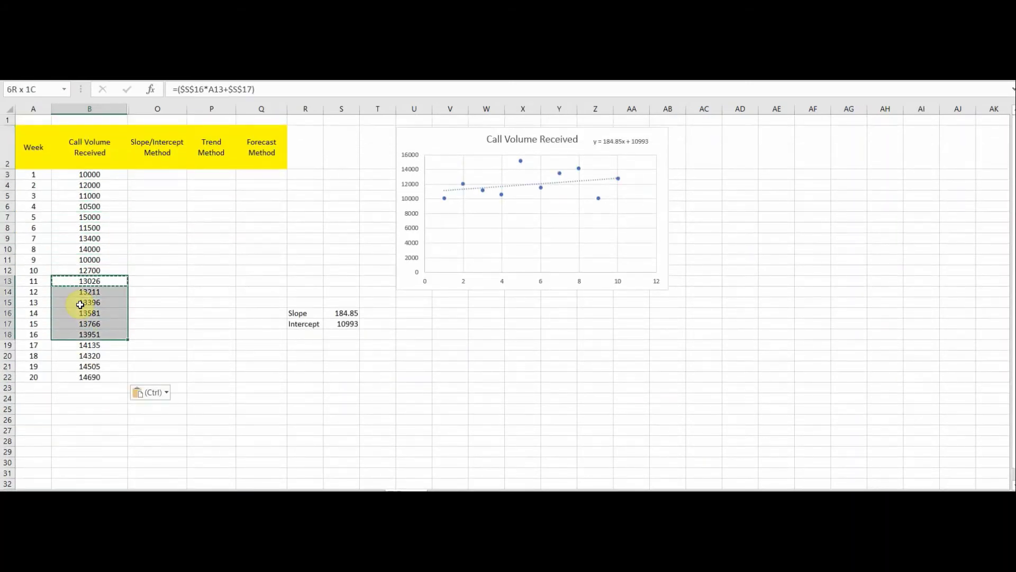
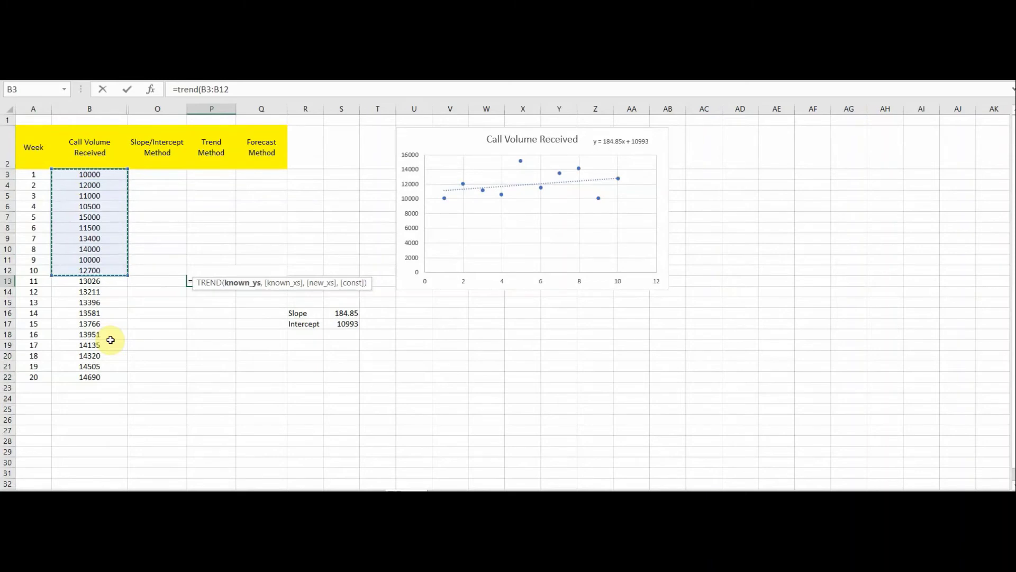
Step: Complete the TREND formula in P13 with A3:A12 as the known x values and A13 as the new x value
{"action": "type", "text": ","}
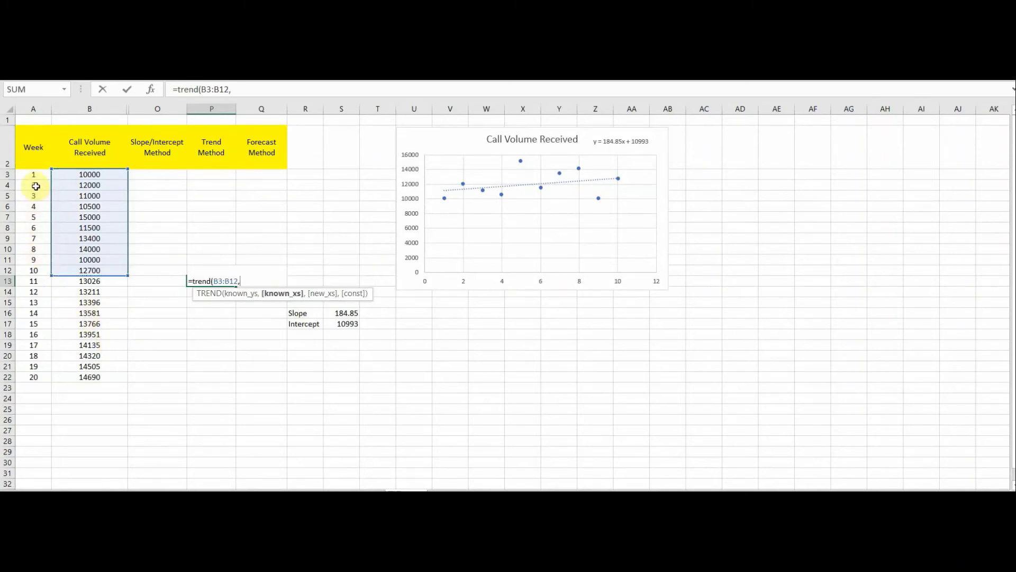
{"action": "left_click_drag", "start_coordinate": [34, 173], "coordinate": [36, 271]}
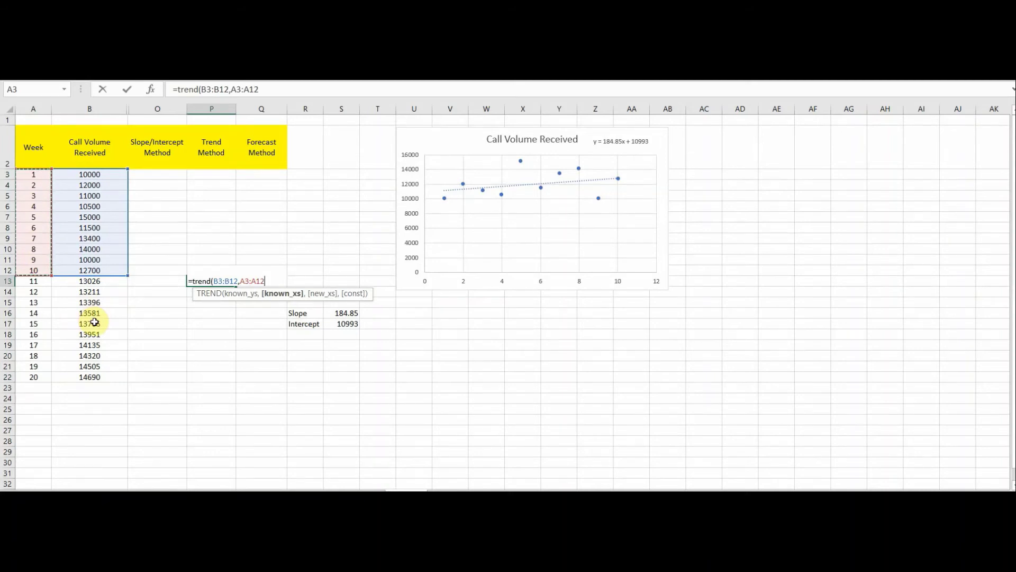
{"action": "type", "text": ","}
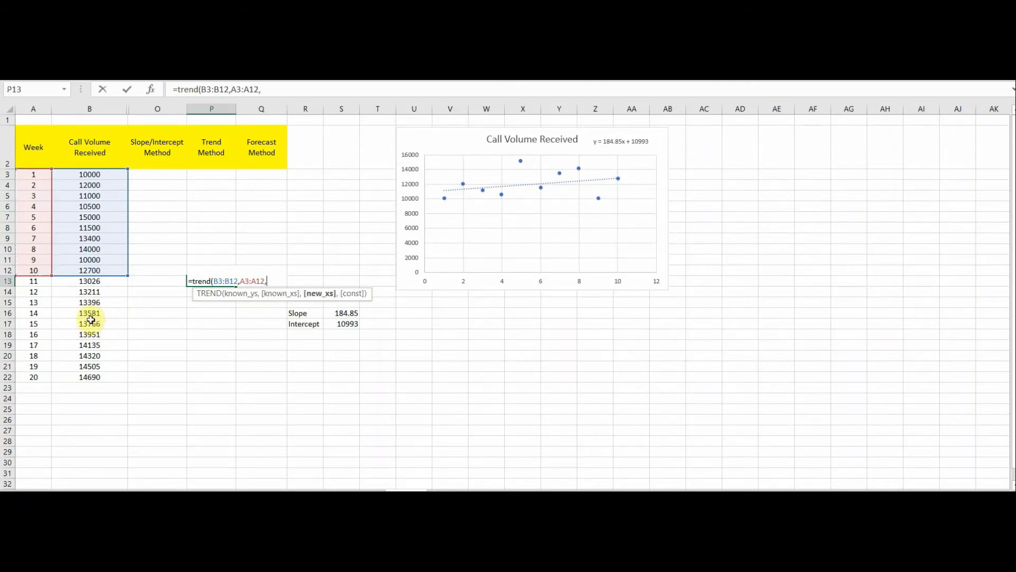
{"action": "left_click", "coordinate": [37, 283]}
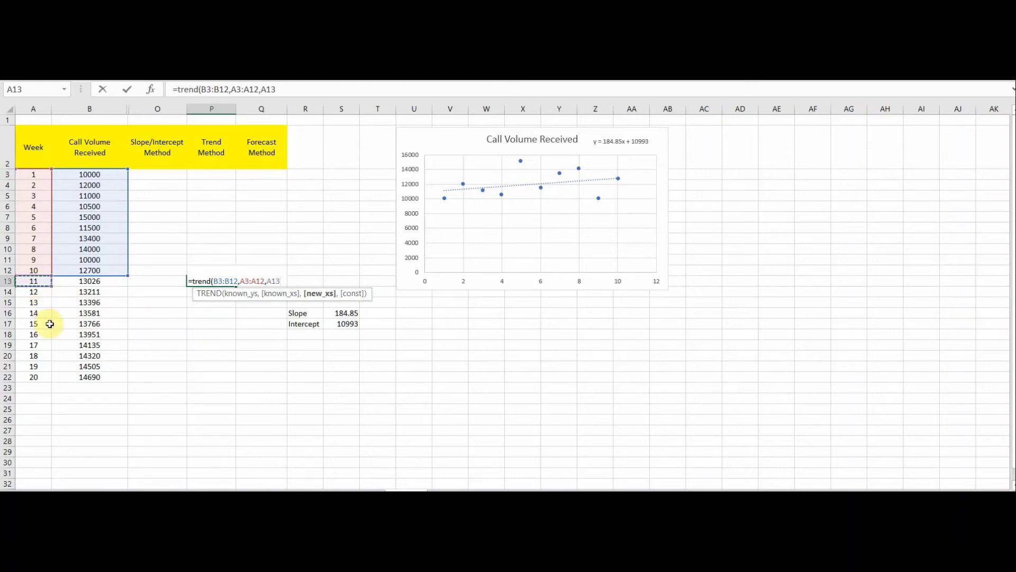
{"action": "type", "text": ")"}
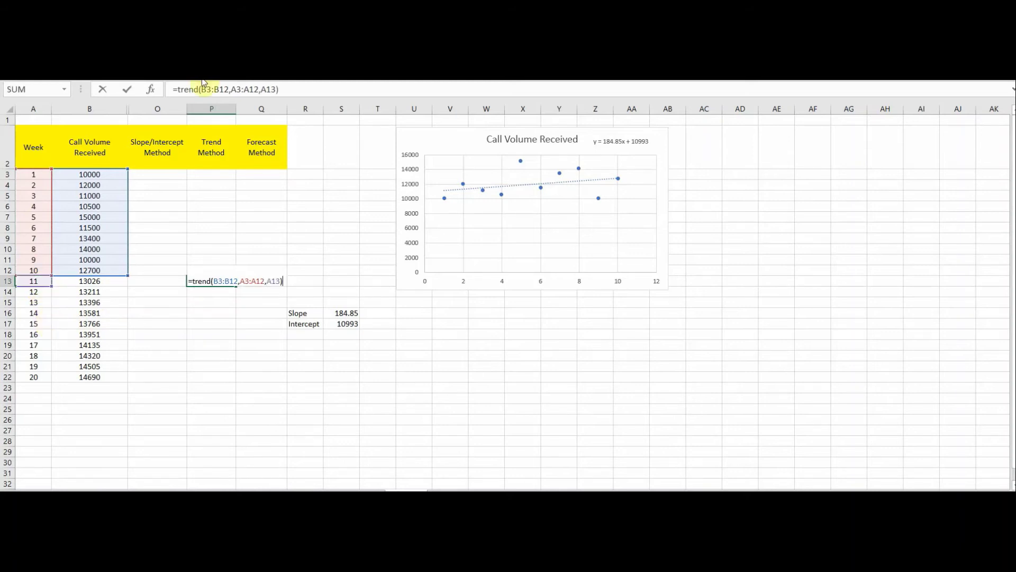
Step: Lock both TREND ranges in P13 as $B$3:$B$12 and $A$3:$A$12, and confirm the formula
{"action": "left_click_drag", "start_coordinate": [200, 90], "coordinate": [229, 91]}
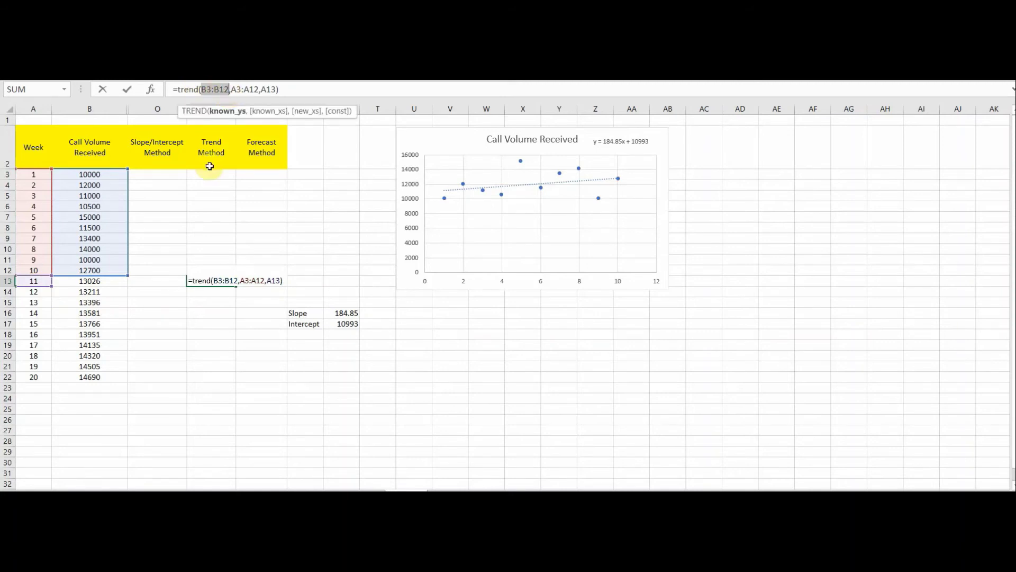
{"action": "key", "text": "F4"}
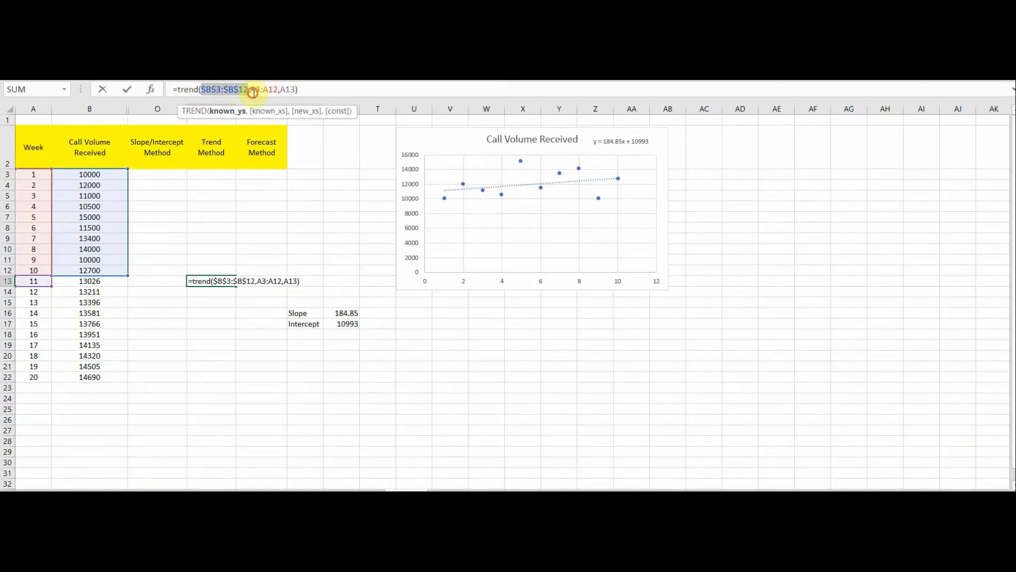
{"action": "left_click_drag", "start_coordinate": [250, 90], "coordinate": [278, 94]}
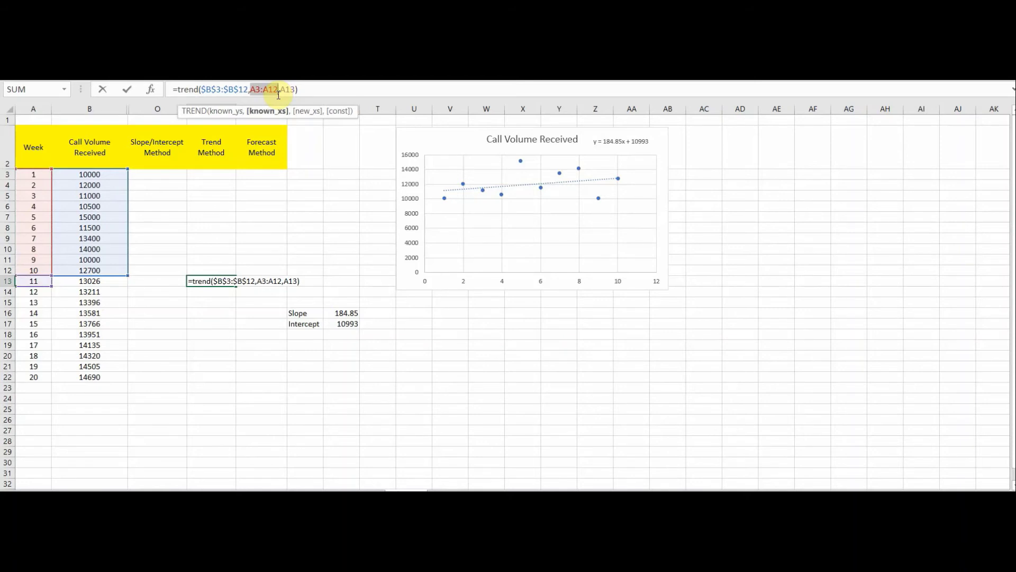
{"action": "key", "text": "Return"}
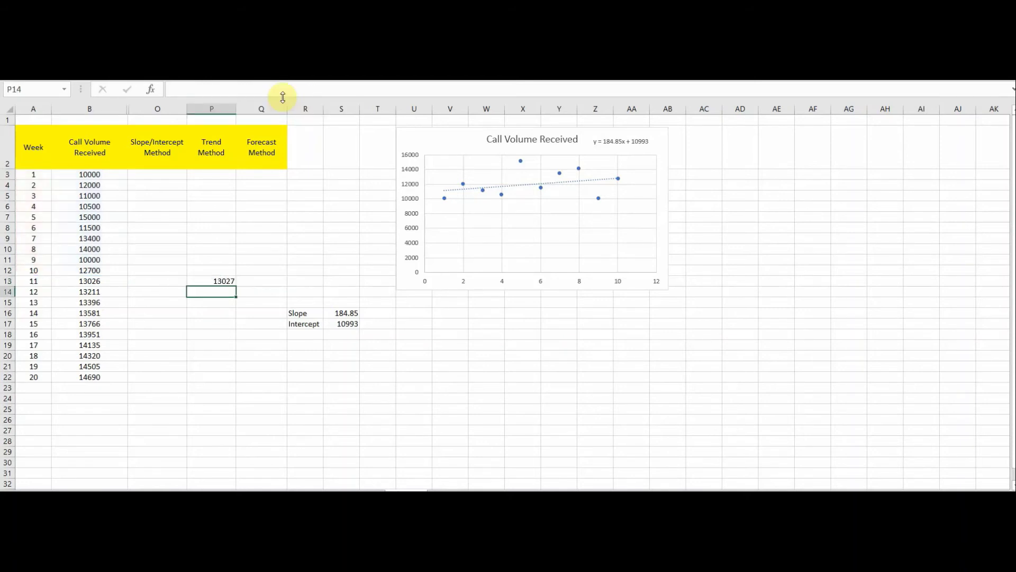
Step: Copy the TREND formula from P13 down through P22 to cover weeks 12 to 20
{"action": "key", "text": "Up"}
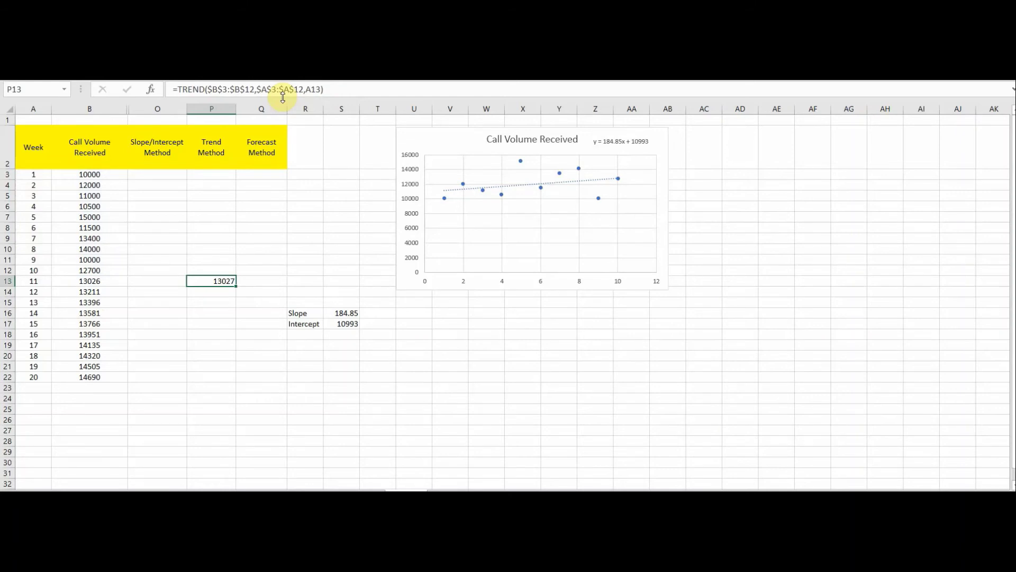
{"action": "key", "text": "ctrl+c"}
{"action": "key", "text": "shift+Down"}
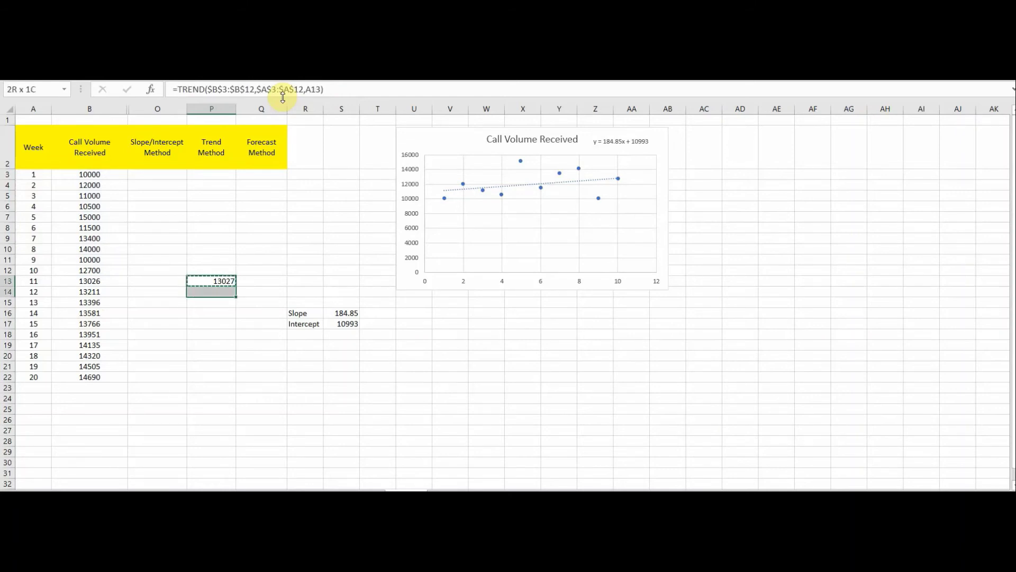
{"action": "key", "text": "shift+Down"}
{"action": "key", "text": "shift+Down"}
{"action": "key", "text": "shift+Down"}
{"action": "key", "text": "shift+Down"}
{"action": "key", "text": "shift+Down"}
{"action": "key", "text": "shift+Down"}
{"action": "key", "text": "shift+Down"}
{"action": "key", "text": "shift+Down"}
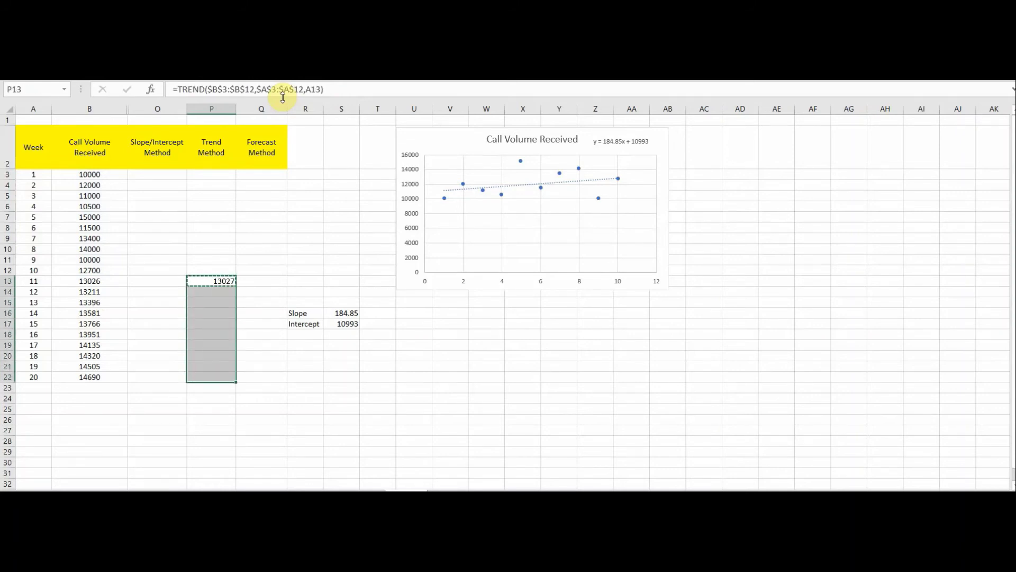
{"action": "key", "text": "ctrl+v"}
{"action": "key", "text": "Up"}
{"action": "key", "text": "Down"}
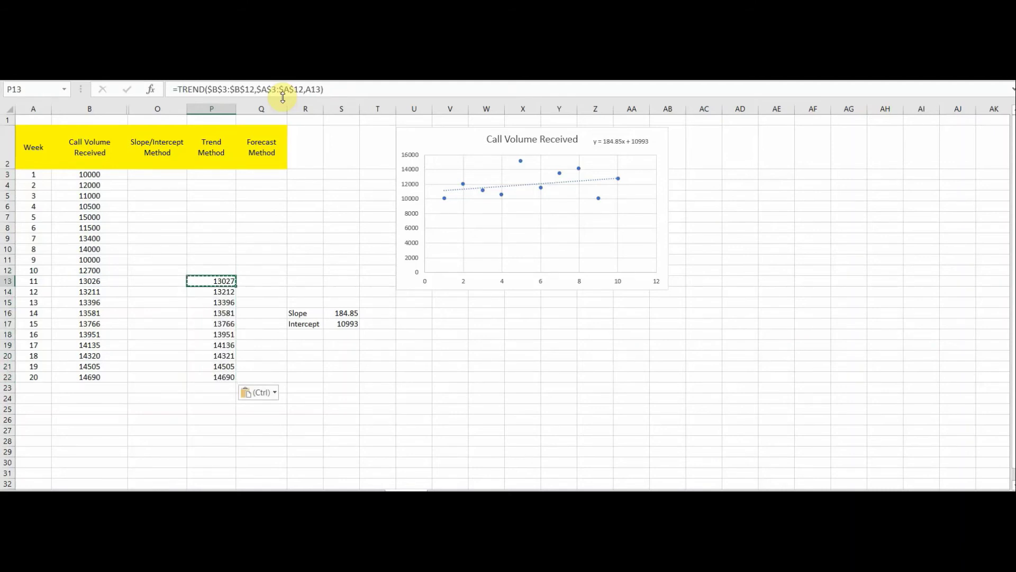
{"action": "key", "text": "Escape"}
Step: Check the copied TREND formulas cell by cell down the Trend Method column for weeks 12 to 20
{"action": "key", "text": "Down"}
{"action": "key", "text": "Down"}
{"action": "key", "text": "Down"}
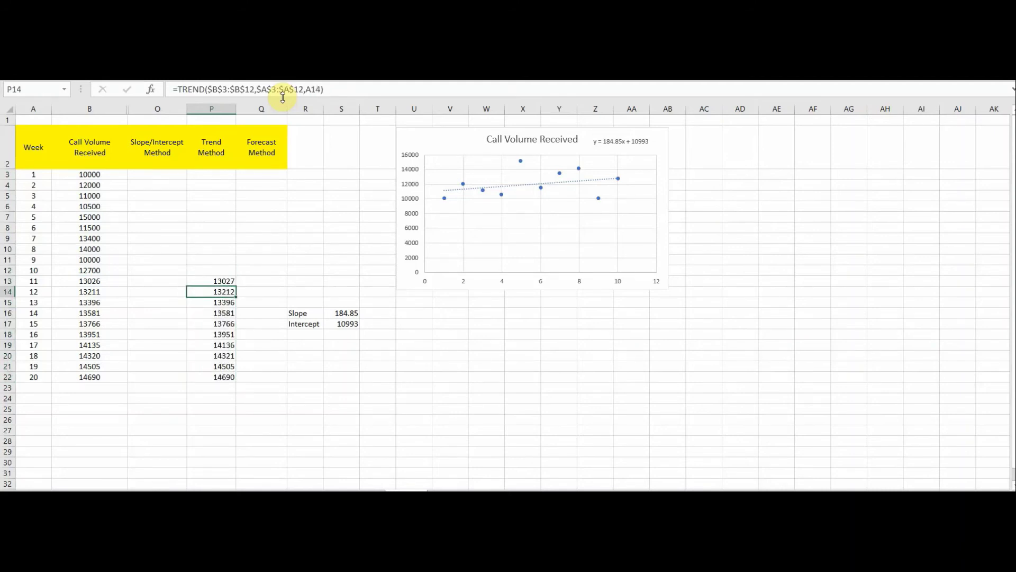
{"action": "key", "text": "Down"}
{"action": "key", "text": "Down"}
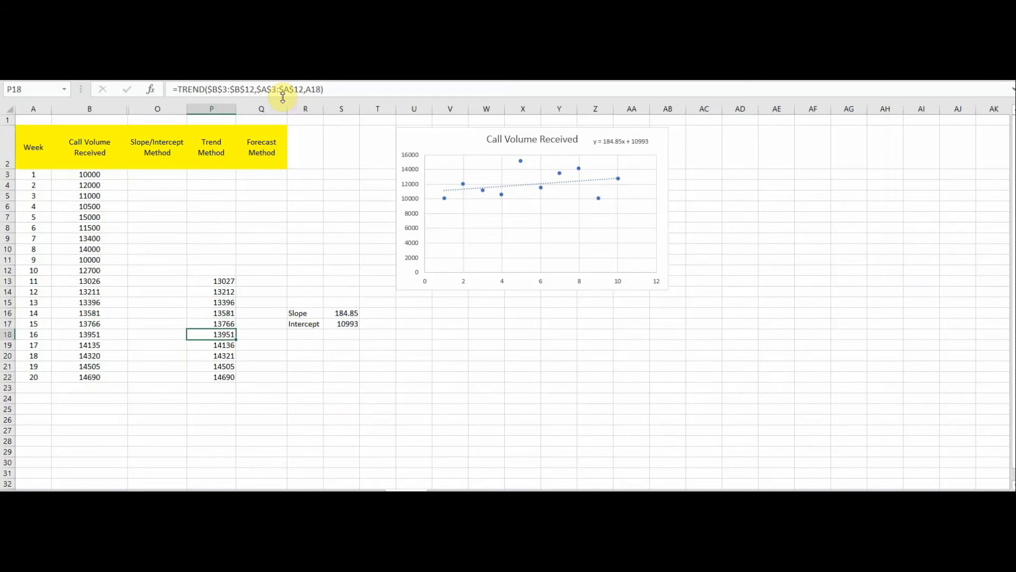
{"action": "key", "text": "Down"}
{"action": "key", "text": "Down"}
{"action": "key", "text": "Down"}
{"action": "key", "text": "Down"}
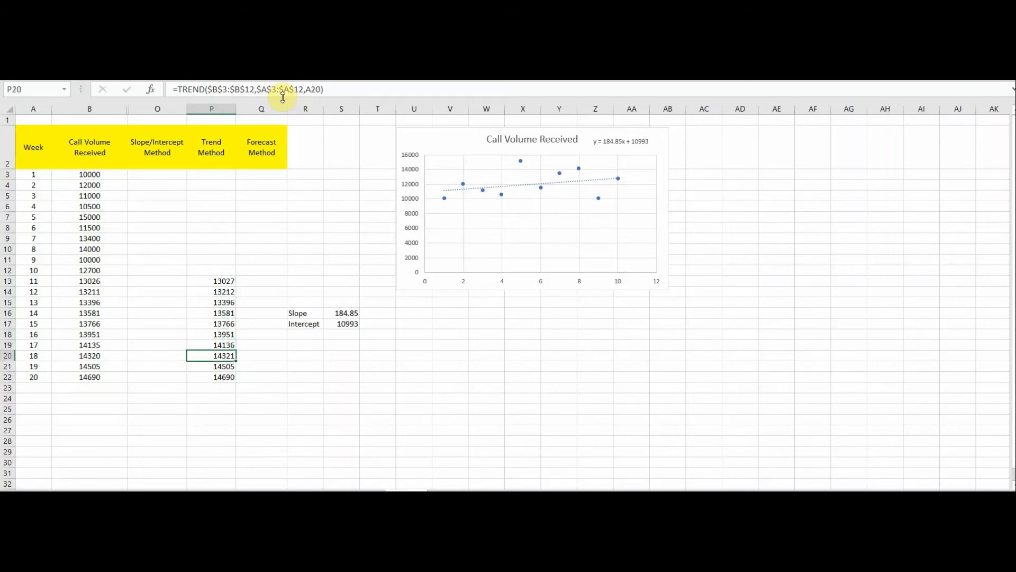
Step: Review the TREND formulas in the Trend Method column from week 18 back up to week 11 in P13
{"action": "key", "text": "Up"}
{"action": "key", "text": "Up"}
{"action": "key", "text": "Up"}
{"action": "key", "text": "Up"}
{"action": "key", "text": "Down"}
{"action": "key", "text": "Down"}
{"action": "key", "text": "Down"}
{"action": "key", "text": "Down"}
{"action": "key", "text": "Up"}
{"action": "key", "text": "Up"}
{"action": "key", "text": "Up"}
{"action": "key", "text": "Up"}
{"action": "key", "text": "Up"}
{"action": "key", "text": "Up"}
{"action": "key", "text": "Up"}
{"action": "key", "text": "Up"}
{"action": "key", "text": "Up"}
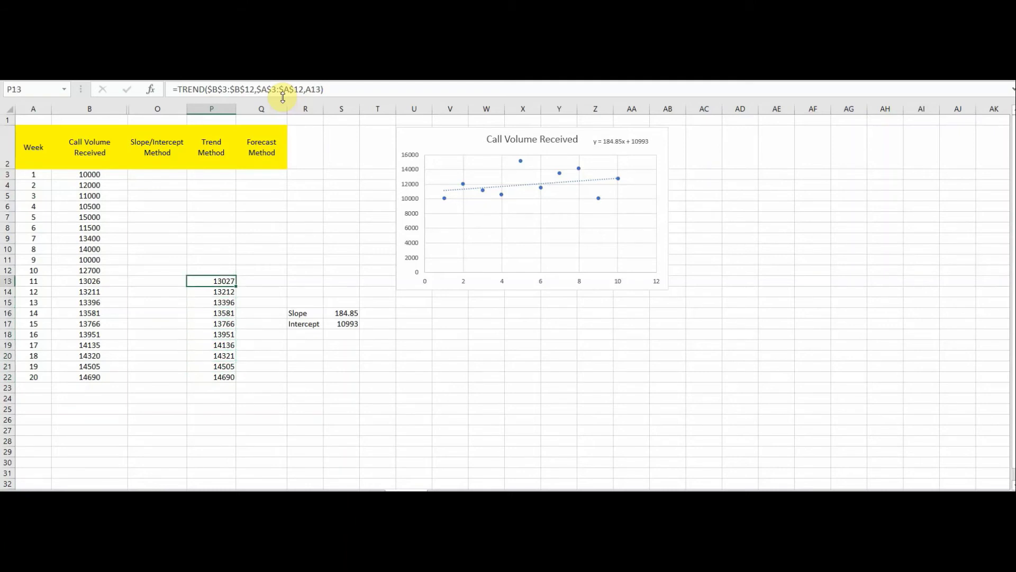
Step: Look over the Trend Method forecasts from P13 downward as a selected block, and return to P13 alone
{"action": "key", "text": "shift+Down"}
{"action": "key", "text": "shift+Down"}
{"action": "key", "text": "shift+Down"}
{"action": "key", "text": "shift+Down"}
{"action": "key", "text": "shift+Down"}
{"action": "key", "text": "shift+Down"}
{"action": "key", "text": "shift+Down"}
{"action": "key", "text": "shift+Down"}
{"action": "key", "text": "shift+Down"}
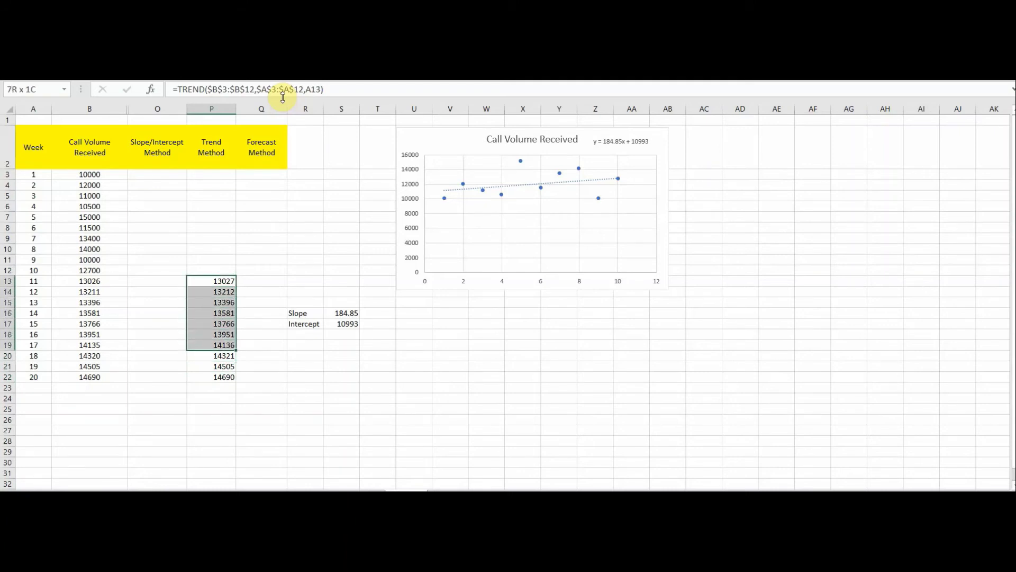
{"action": "key", "text": "shift+Up"}
{"action": "key", "text": "shift+Up"}
{"action": "key", "text": "shift+Up"}
{"action": "key", "text": "shift+Up"}
{"action": "key", "text": "shift+Up"}
{"action": "key", "text": "shift+Up"}
{"action": "key", "text": "shift+Up"}
{"action": "key", "text": "shift+Up"}
{"action": "key", "text": "shift+Up"}
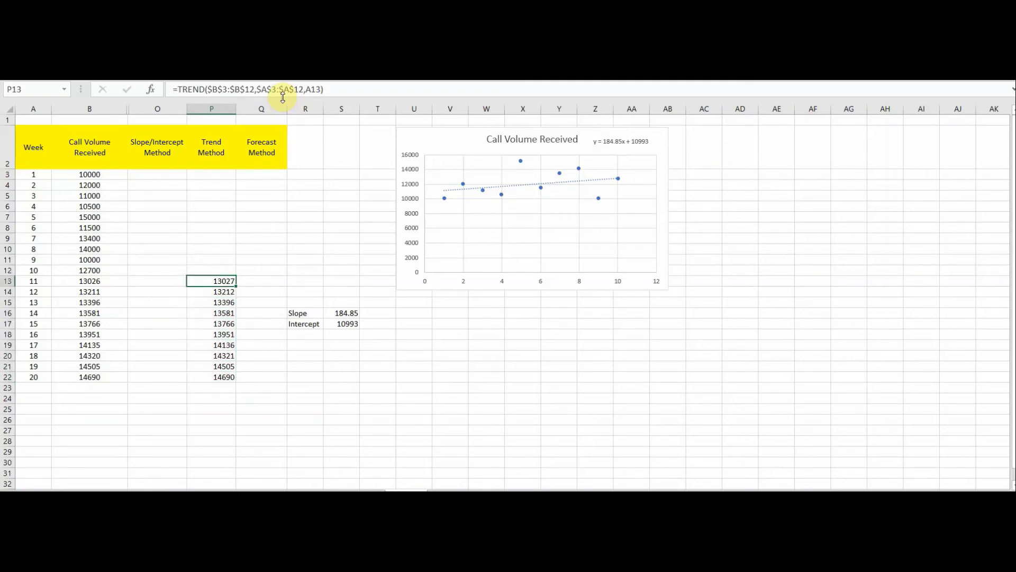
Step: Write a FORECAST formula in Q13 with A13 as x, B3:B12 as the known y values and A3:A12 as the known x values
{"action": "key", "text": "Right"}
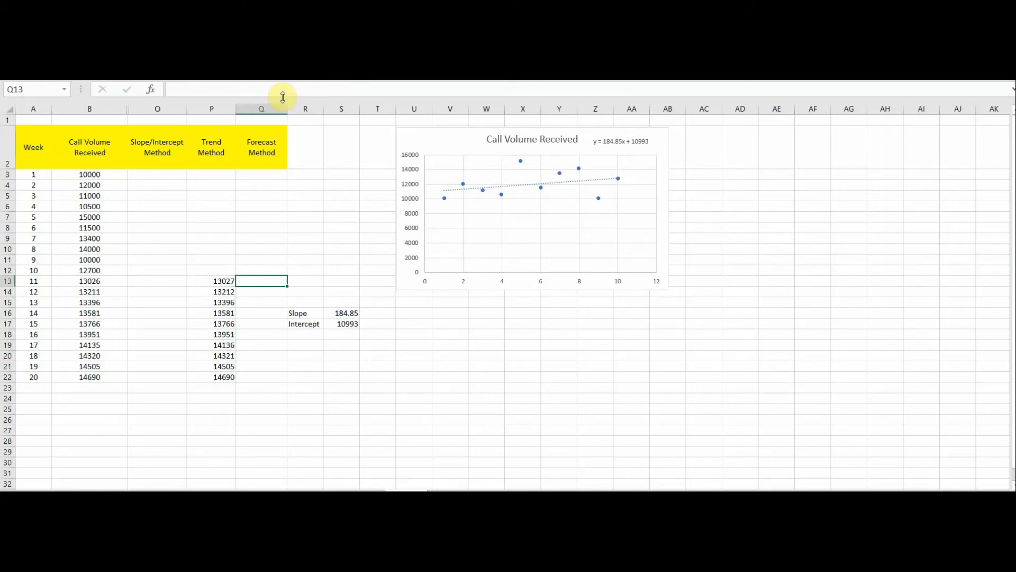
{"action": "type", "text": "=fore"}
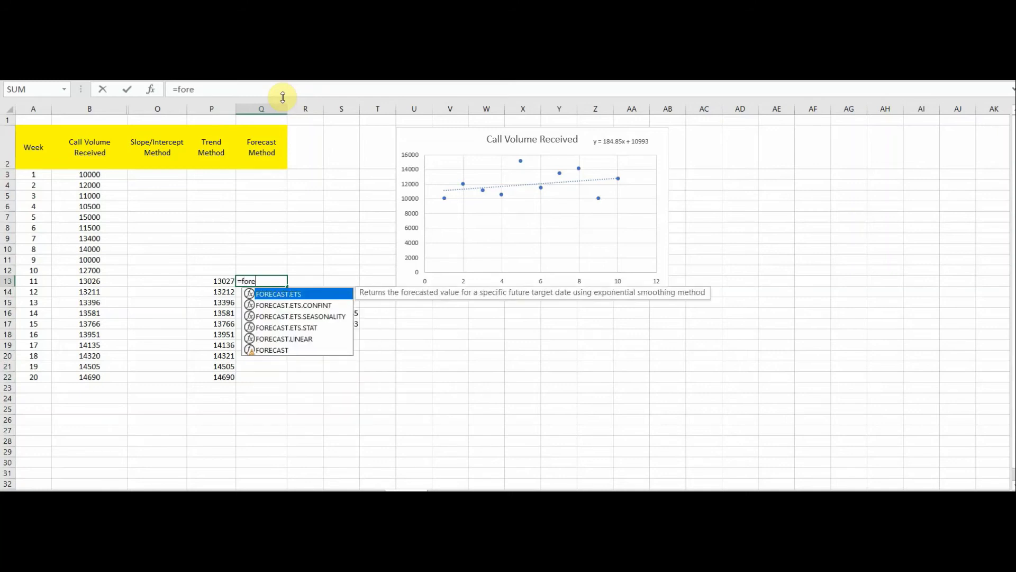
{"action": "type", "text": "cas"}
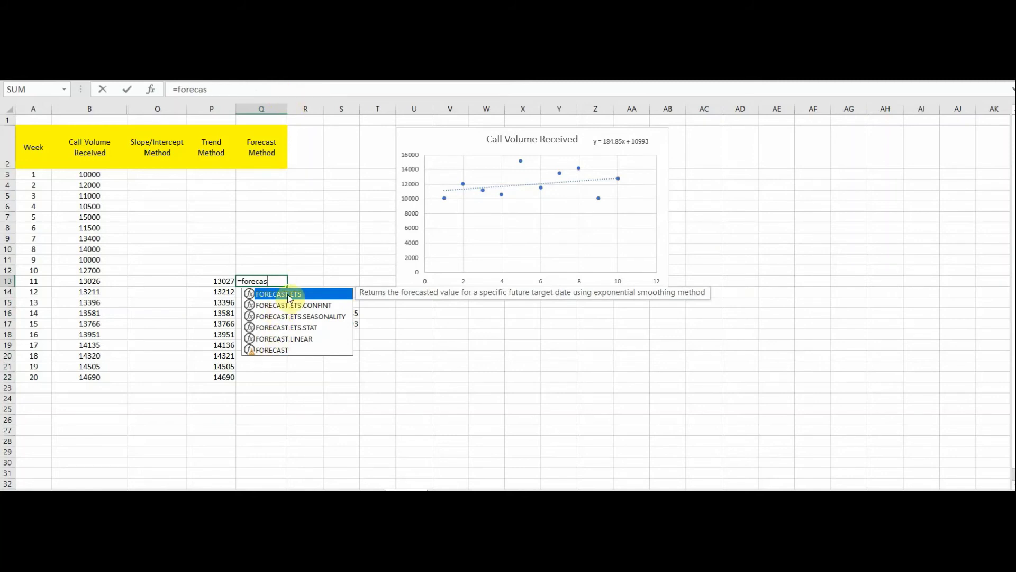
{"action": "type", "text": "t("}
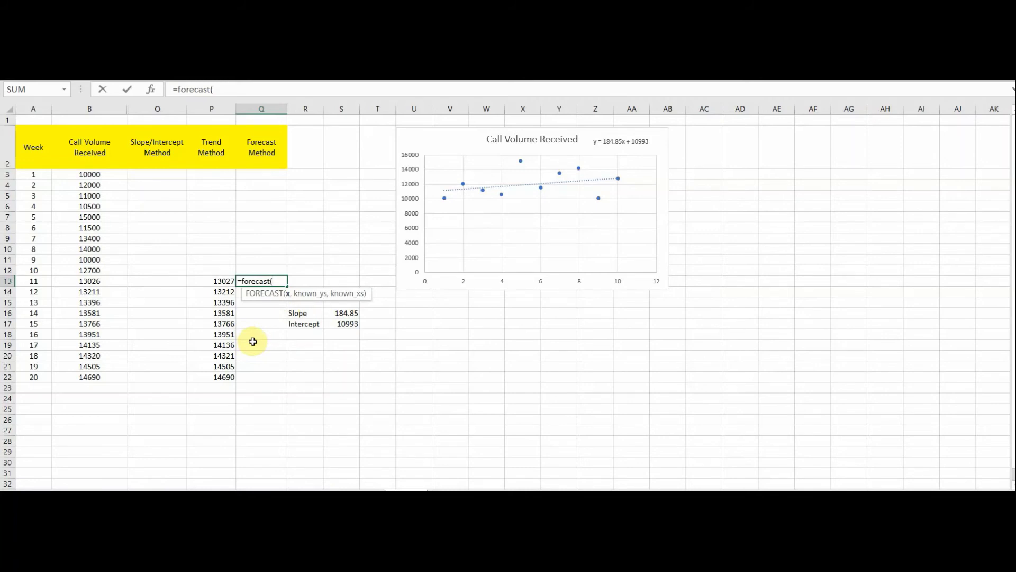
{"action": "left_click", "coordinate": [46, 281]}
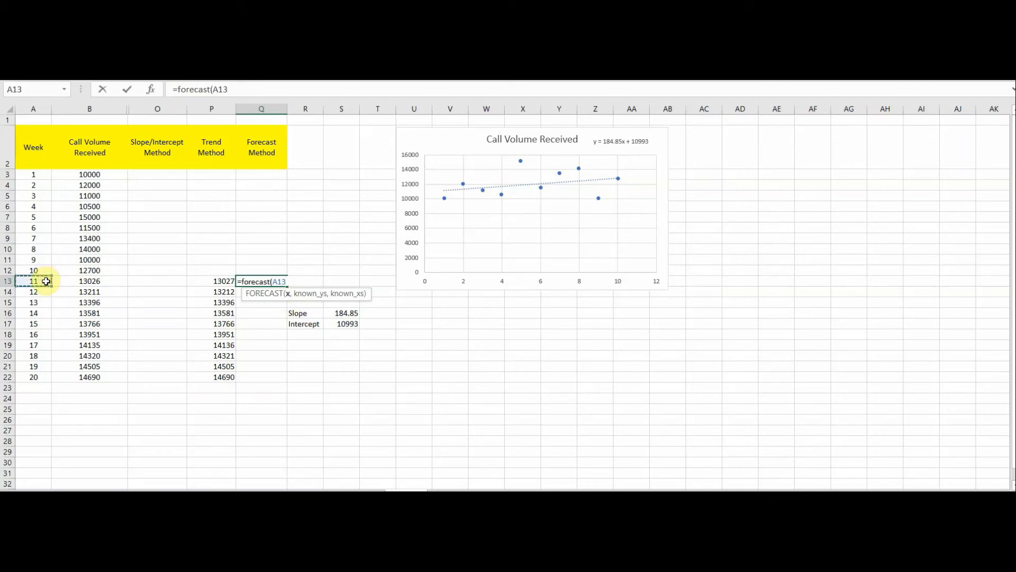
{"action": "type", "text": ","}
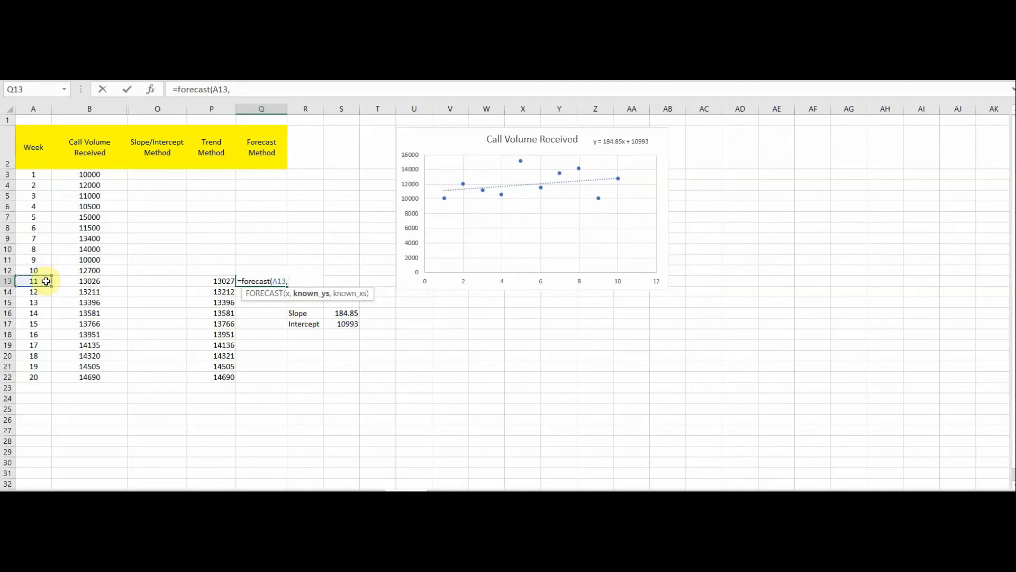
{"action": "left_click_drag", "start_coordinate": [87, 175], "coordinate": [83, 272]}
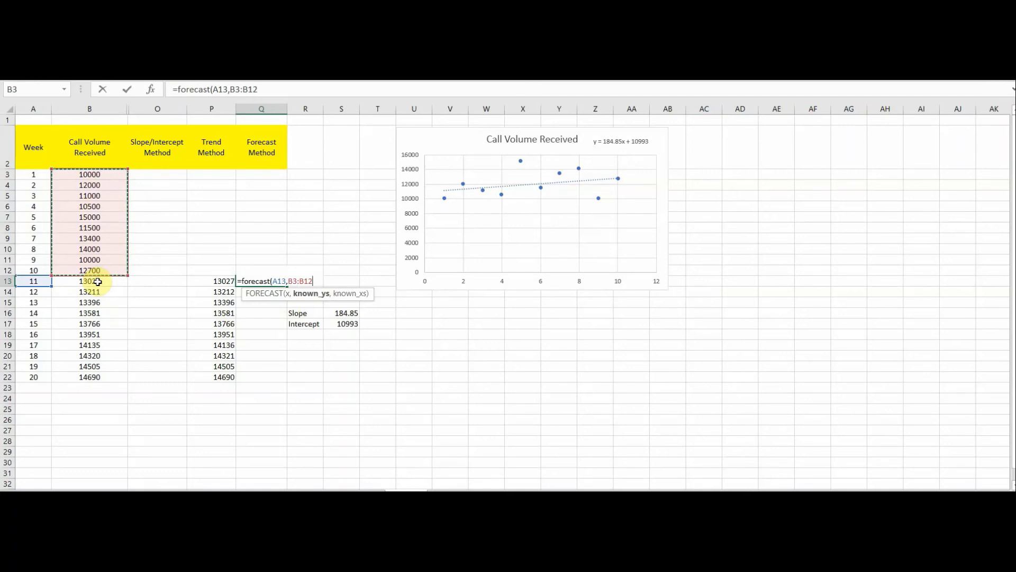
{"action": "type", "text": ","}
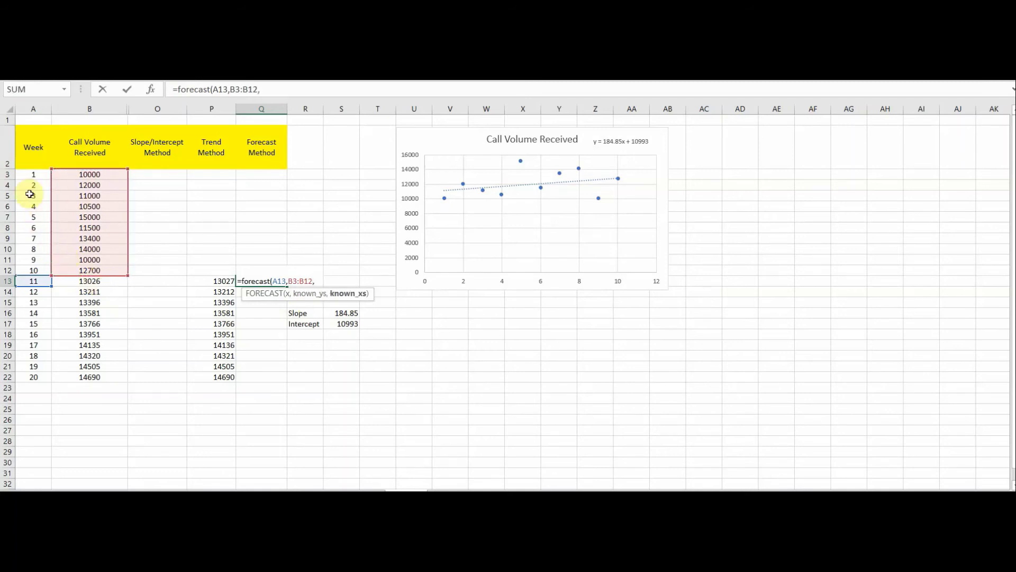
{"action": "left_click_drag", "start_coordinate": [31, 172], "coordinate": [47, 268]}
{"action": "type", "text": ")"}
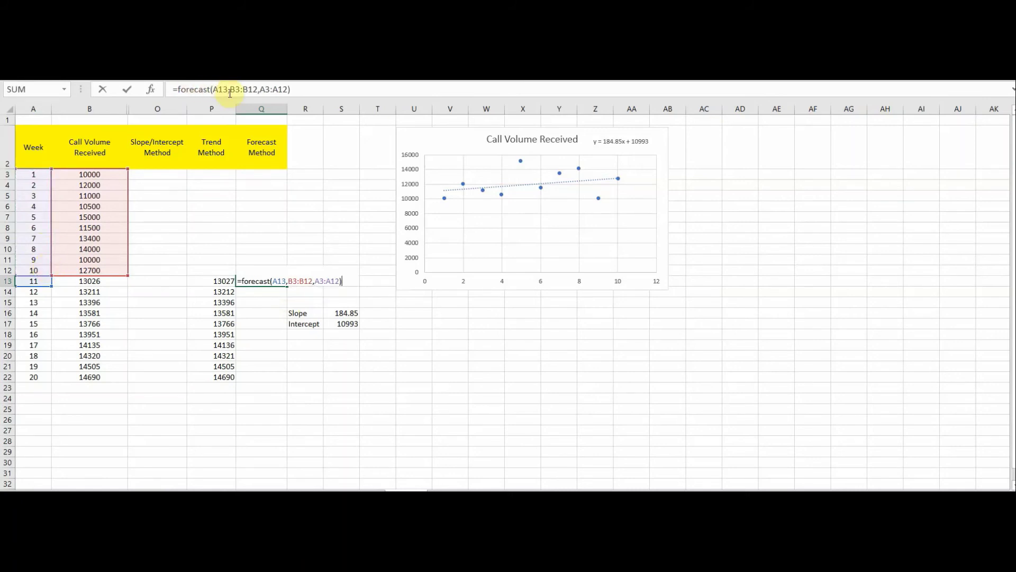
Step: Lock both FORECAST ranges in Q13 as $B$3:$B$12 and $A$3:$A$12, and confirm the formula
{"action": "left_click_drag", "start_coordinate": [230, 93], "coordinate": [257, 93]}
{"action": "key", "text": "F4"}
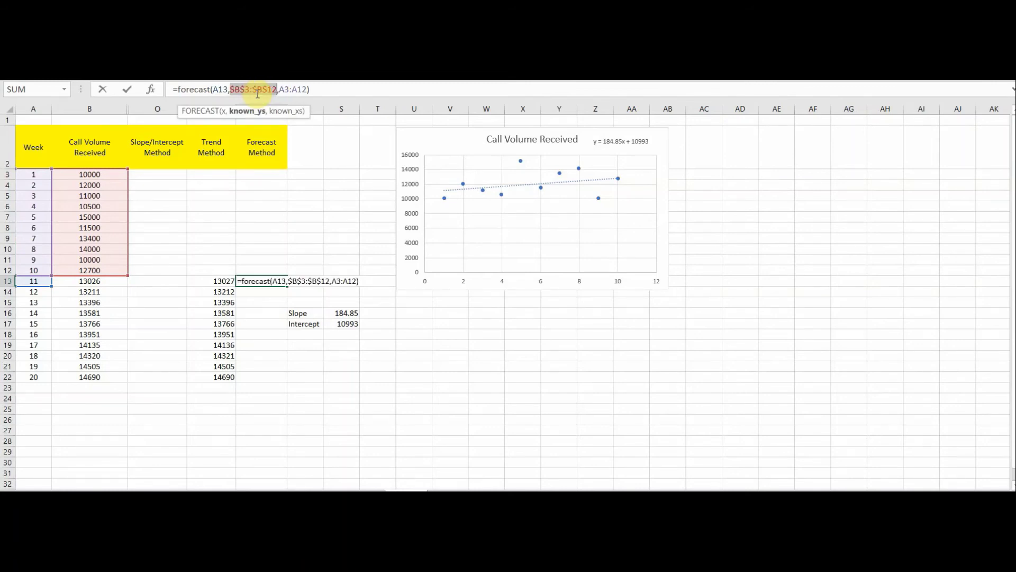
{"action": "left_click_drag", "start_coordinate": [280, 92], "coordinate": [307, 92]}
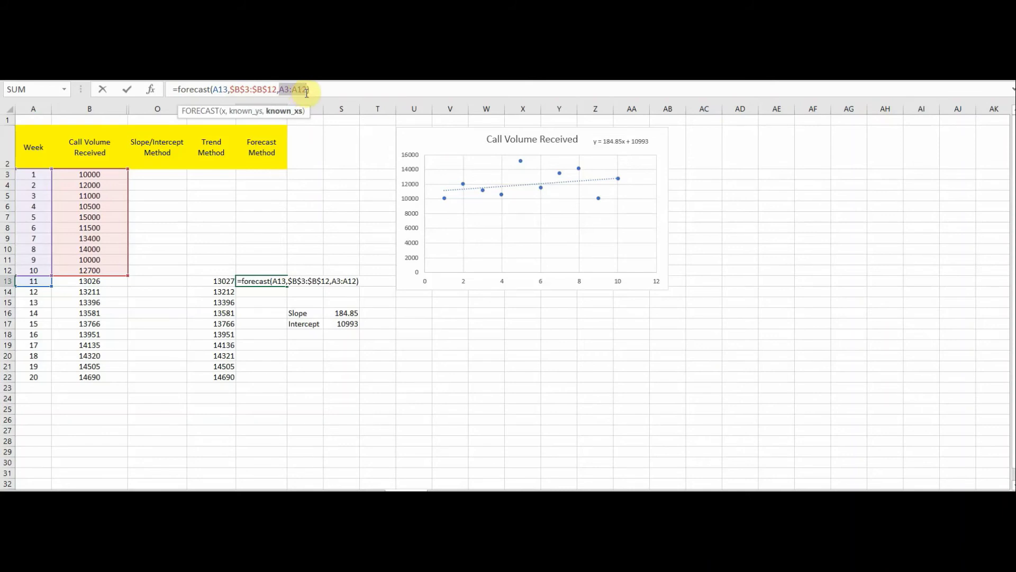
{"action": "key", "text": "F4"}
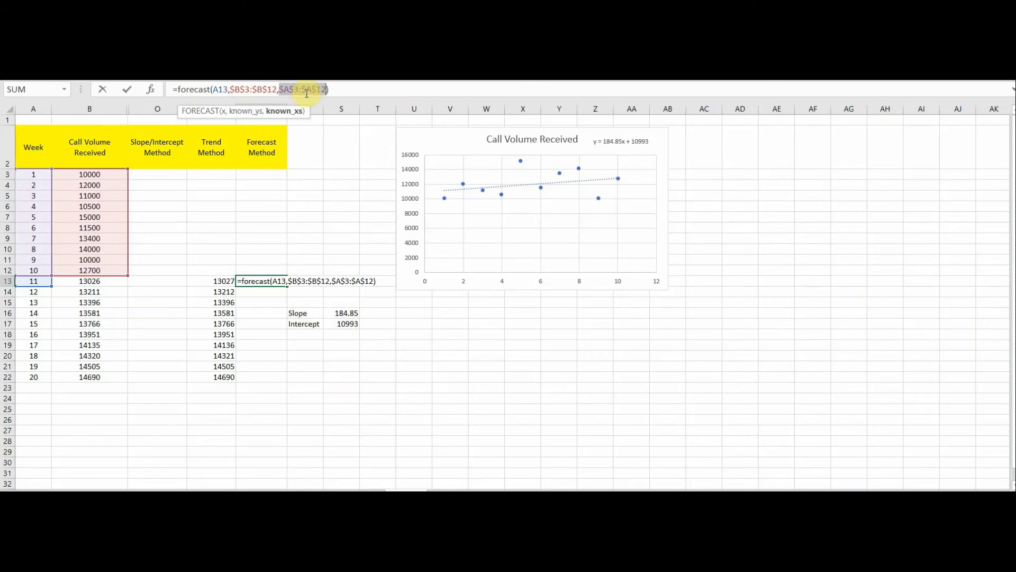
{"action": "key", "text": "Return"}
Step: Copy the FORECAST formula from Q13 down through Q22 to cover weeks 12 to 20
{"action": "key", "text": "Up"}
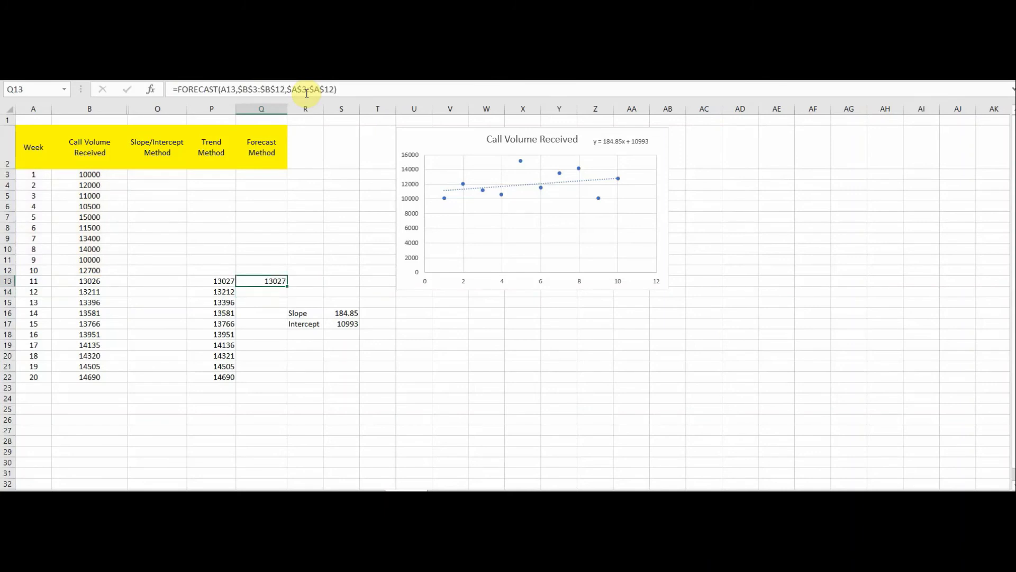
{"action": "key", "text": "Down"}
{"action": "key", "text": "shift+Down"}
{"action": "key", "text": "shift+Down"}
{"action": "key", "text": "shift+Down"}
{"action": "key", "text": "shift+Down"}
{"action": "key", "text": "shift+Down"}
{"action": "key", "text": "shift+Down"}
{"action": "key", "text": "shift+Down"}
{"action": "key", "text": "shift+Down"}
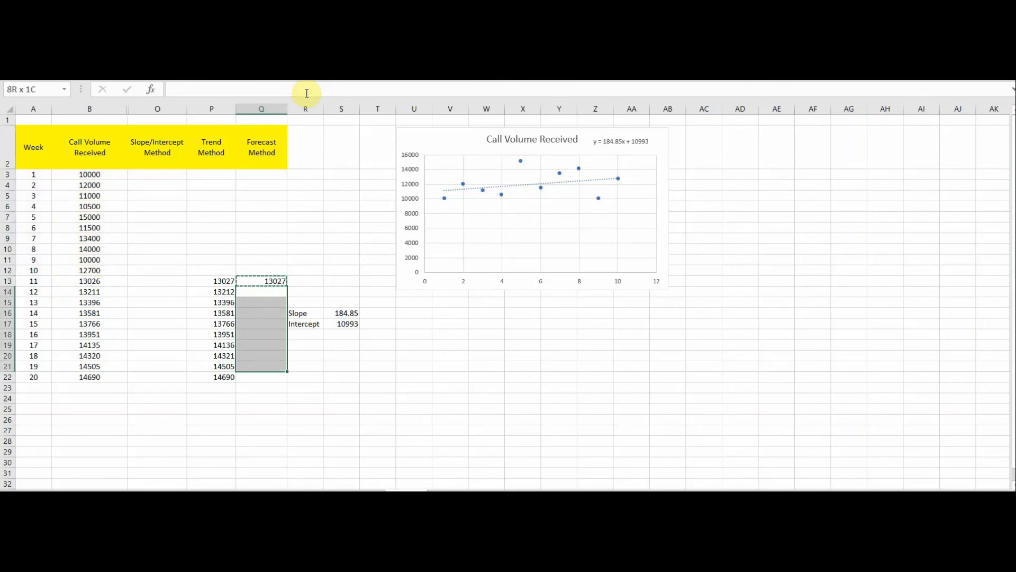
{"action": "key", "text": "ctrl+v"}
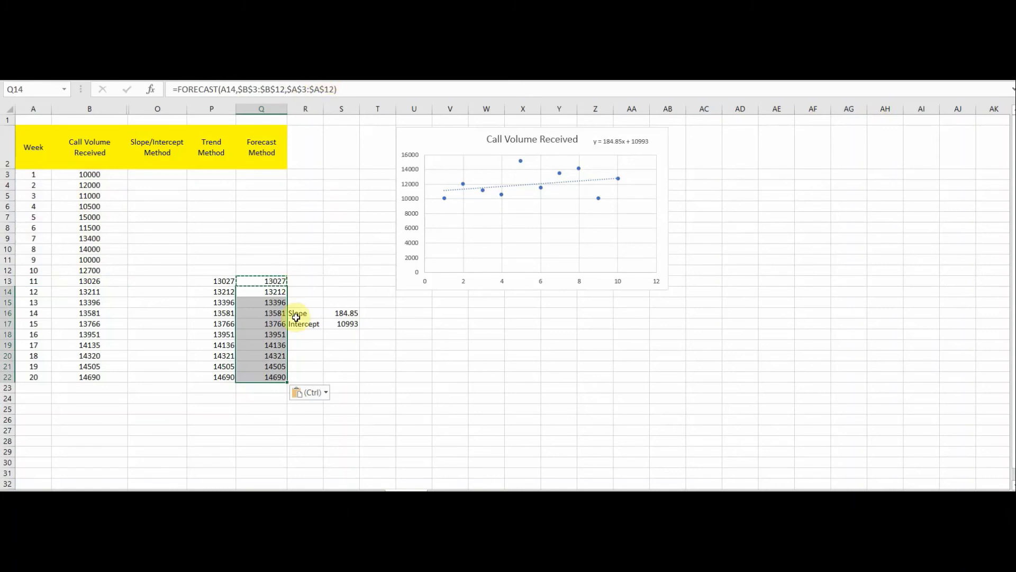
{"action": "left_click", "coordinate": [333, 344]}
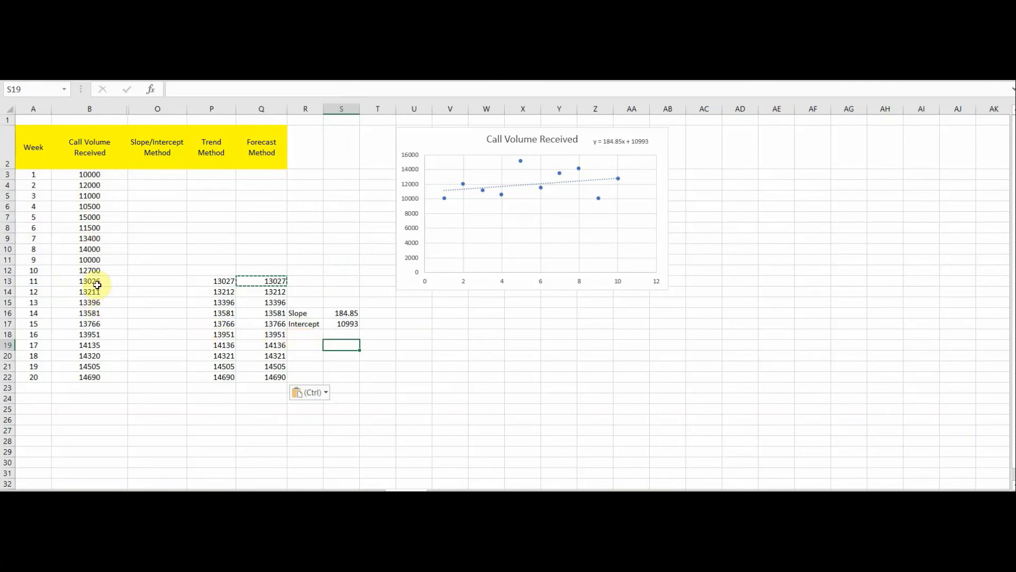
Step: Select the slope/intercept forecasts for weeks 11 to 20 in B13:B22
{"action": "left_click_drag", "start_coordinate": [98, 285], "coordinate": [84, 374]}
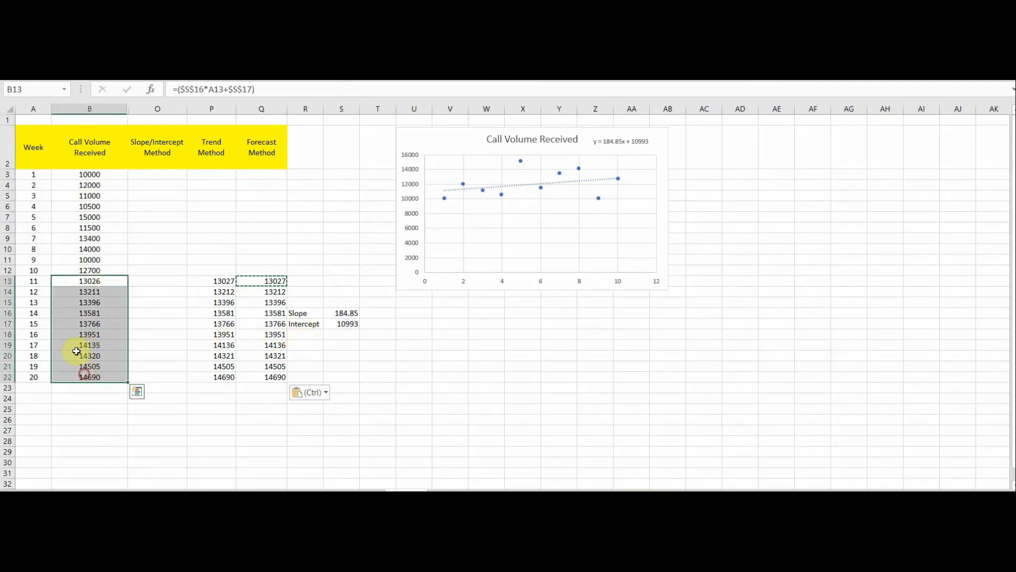